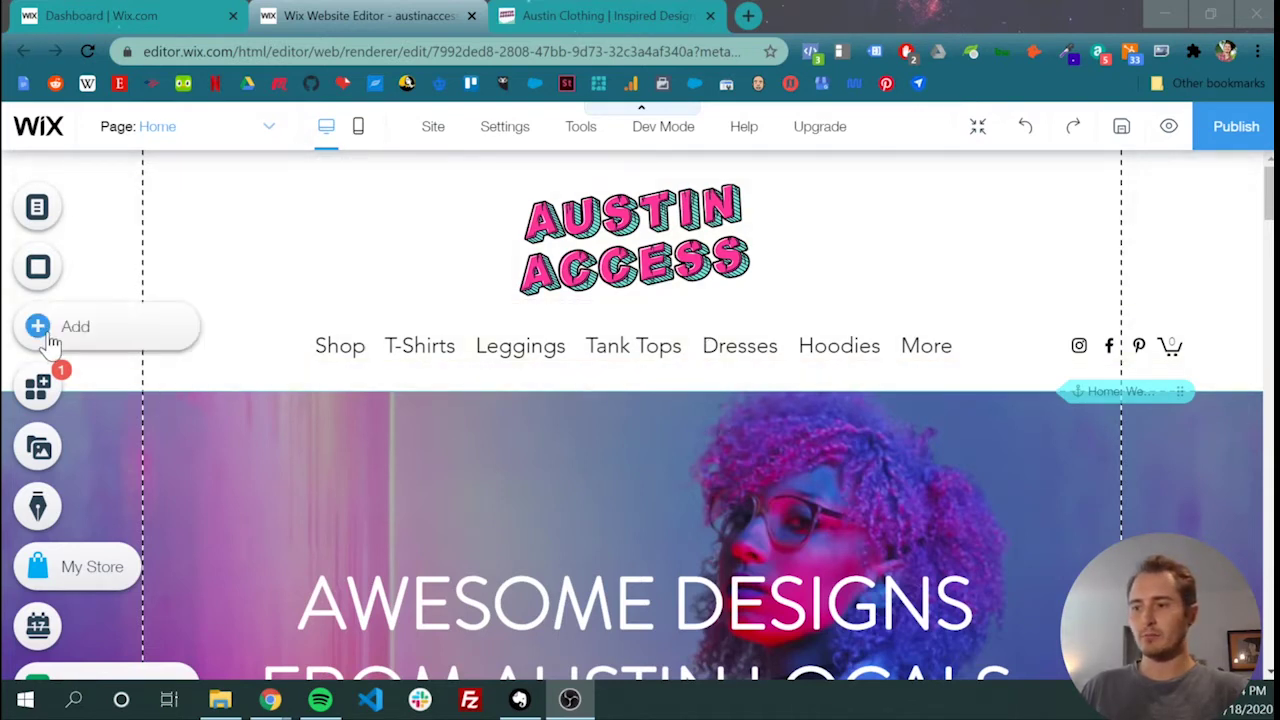
Step: Show the Main Pages panel listing the site's pages, such as Tanks, Home and Blog
left_click(36, 205)
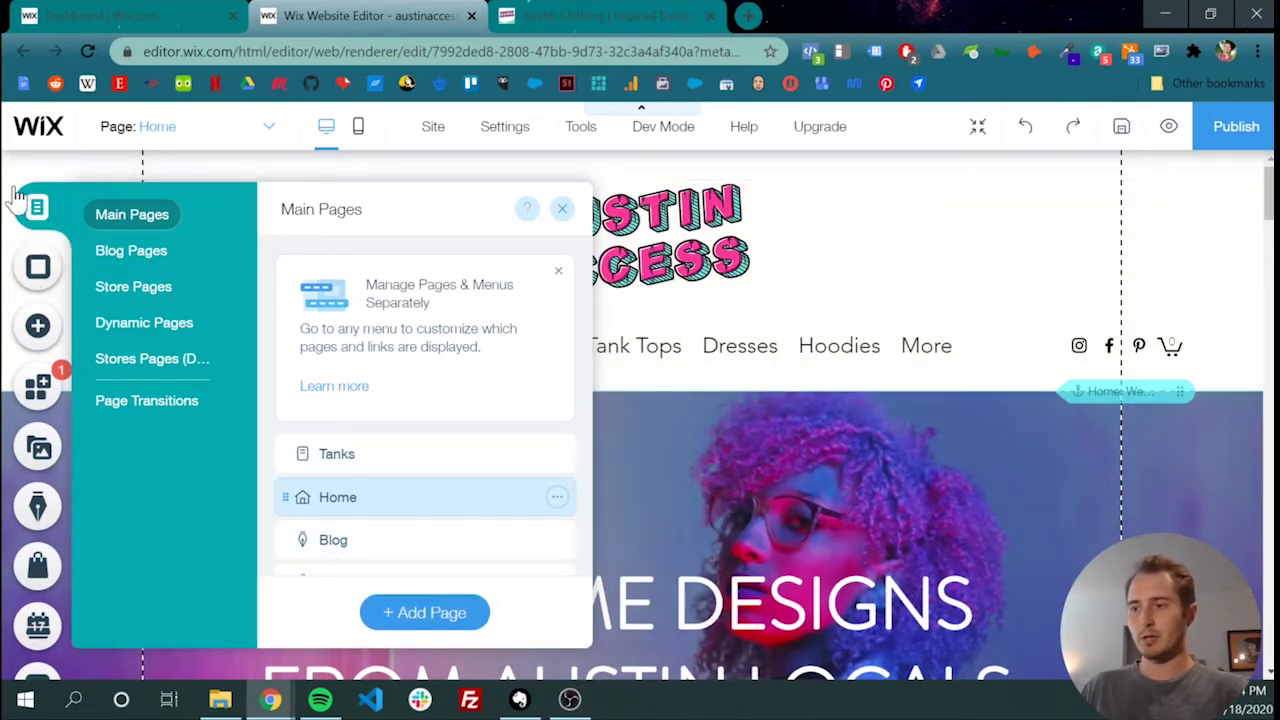
Step: Add a new blank page named 'Videos' and close the pages list
left_click(425, 613)
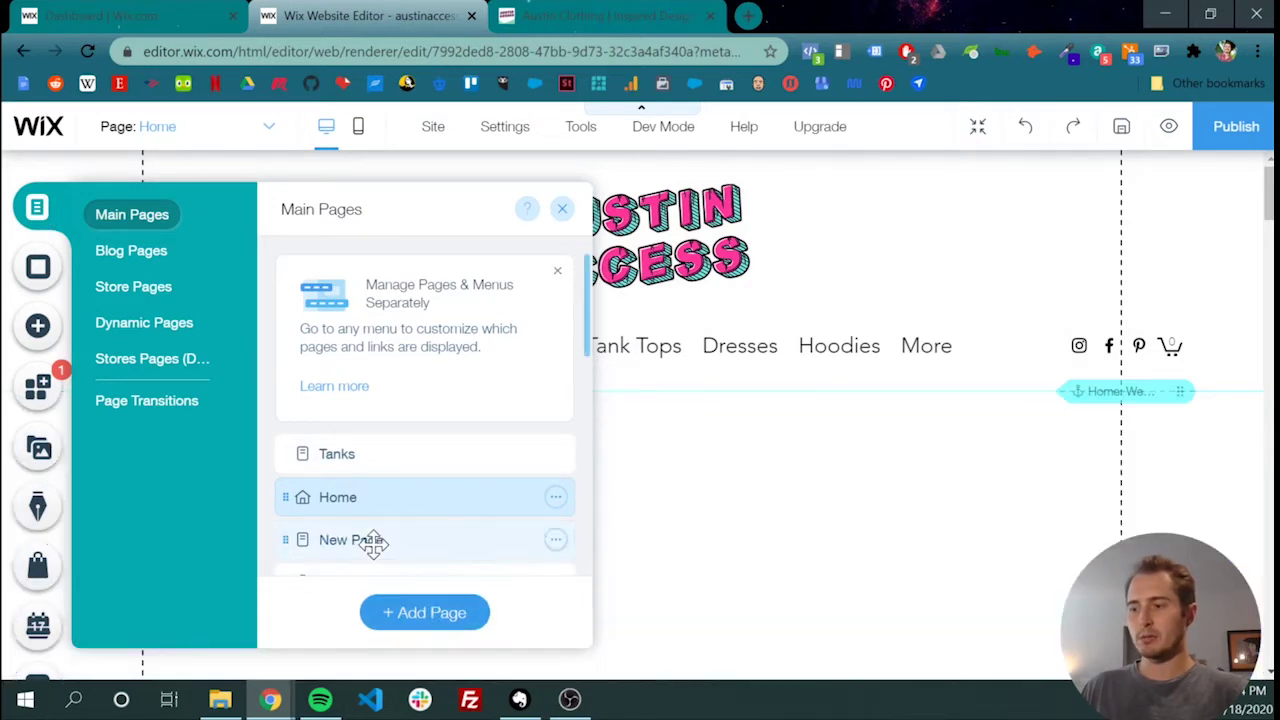
type("Vid")
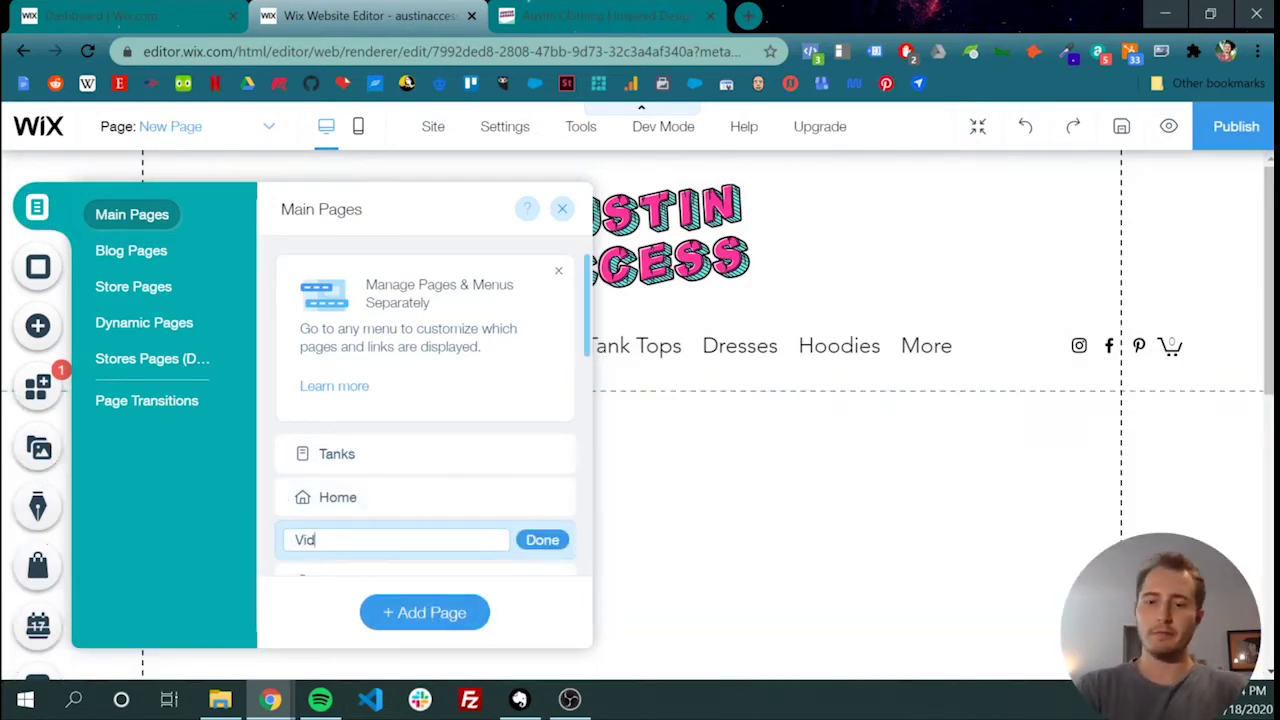
key("Return")
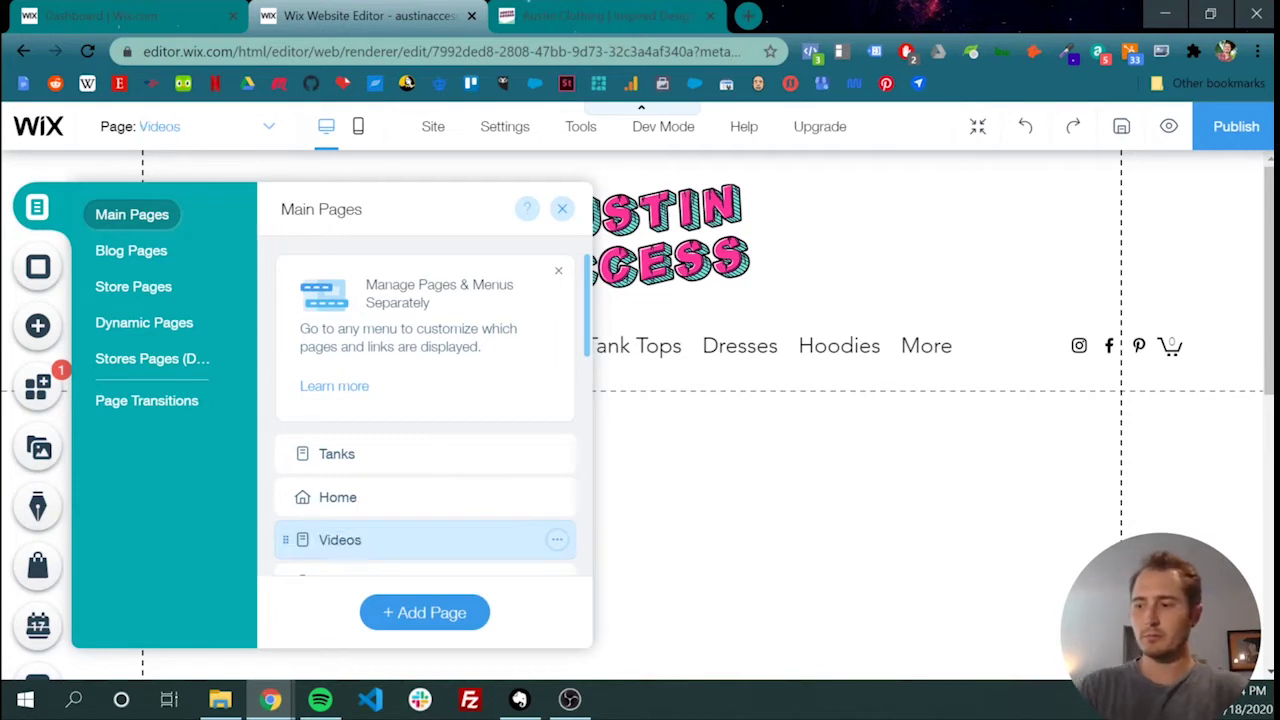
left_click(814, 486)
scroll(482, 362, "down", 2)
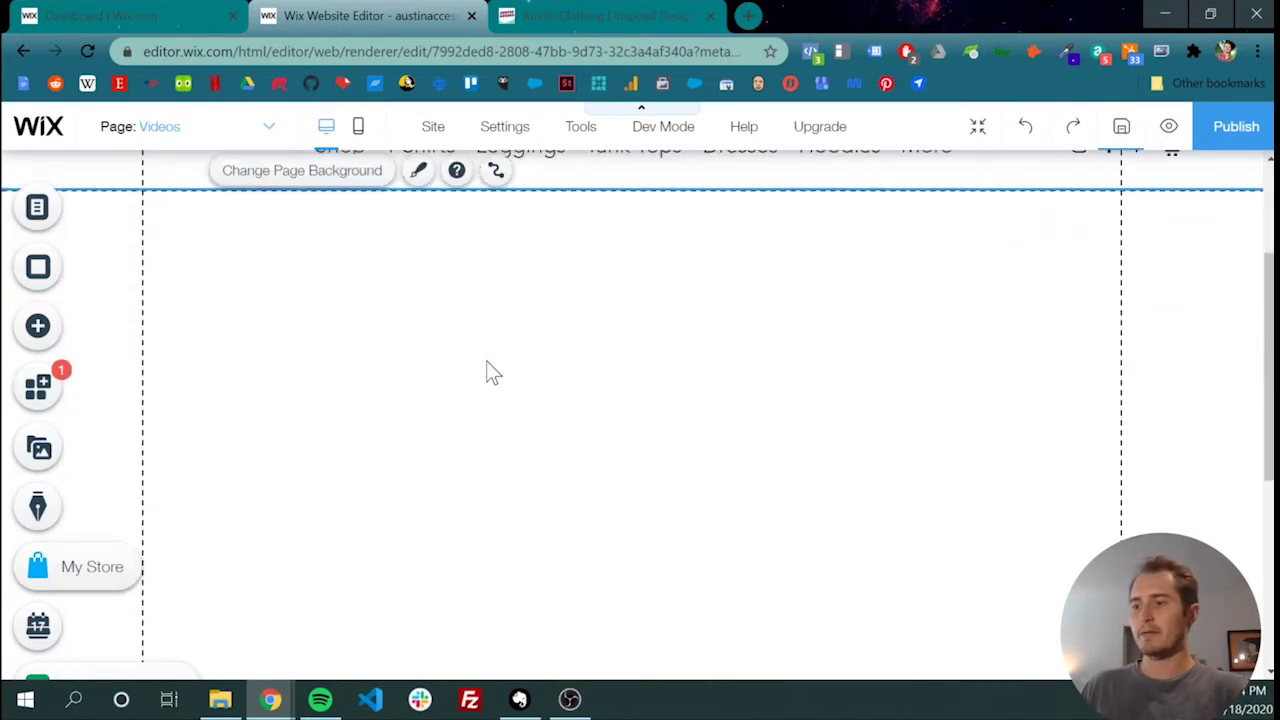
Step: Search the Wix App Market for 'video'
left_click(40, 392)
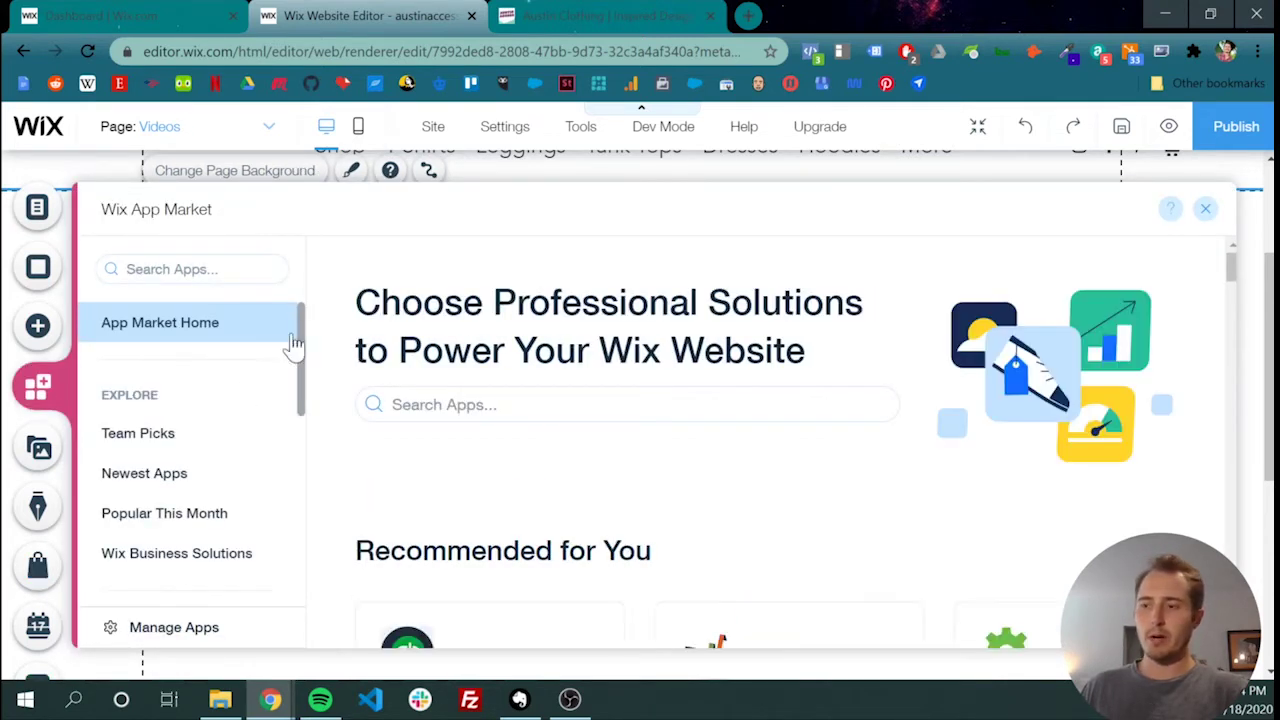
left_click(190, 269)
type("videopl")
key("BackSpace")
key("BackSpace")
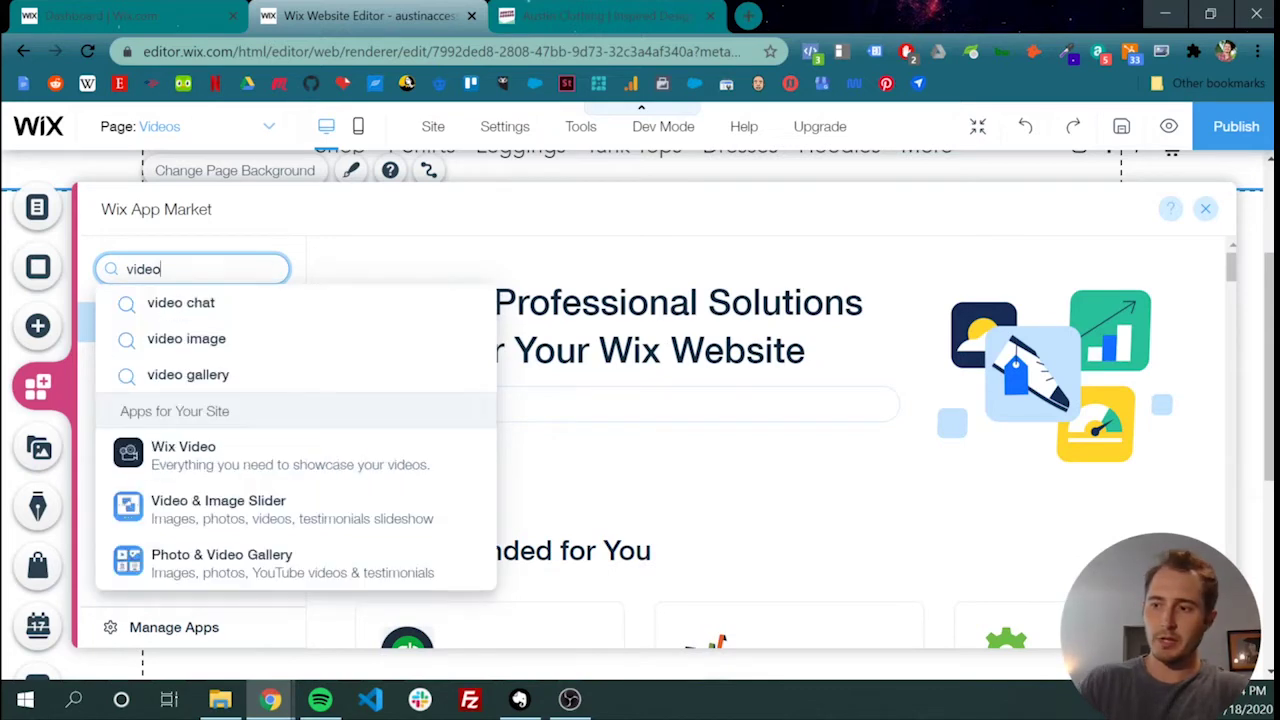
Step: Choose the Wix Video app from the results and add it to the site
left_click(255, 476)
scroll(446, 520, "down", 2)
scroll(434, 457, "up", 2)
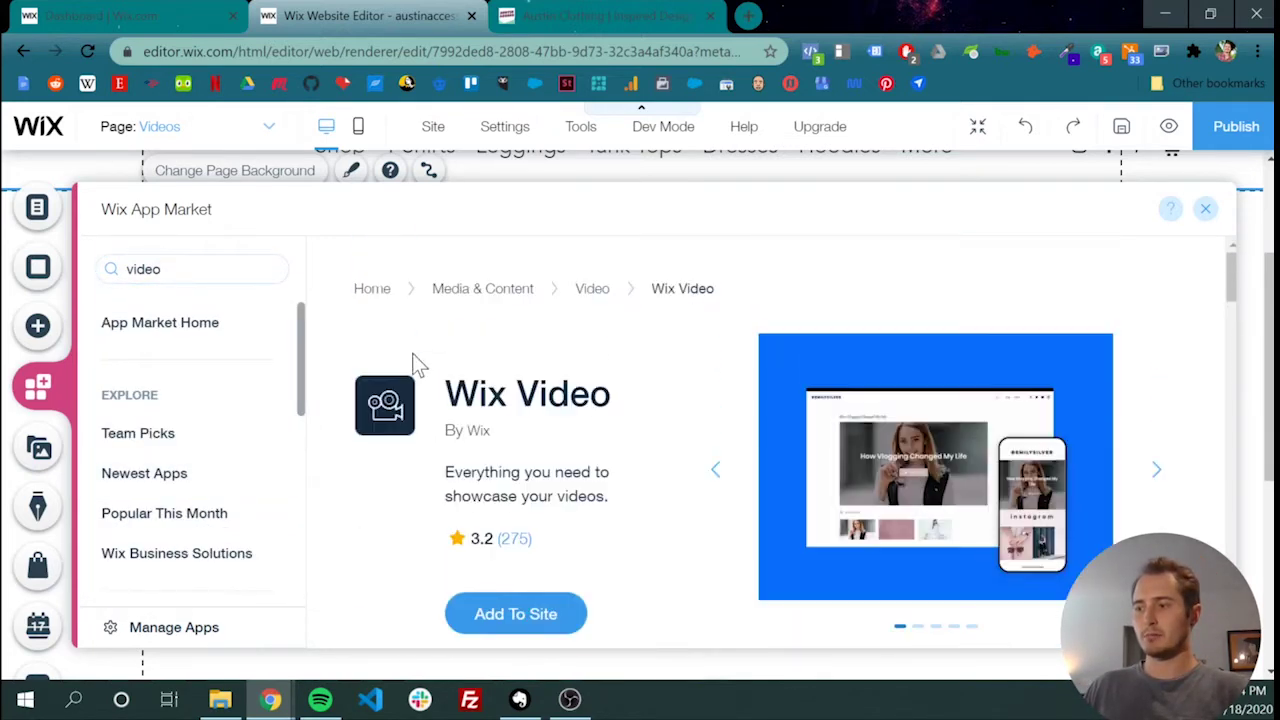
left_click(530, 616)
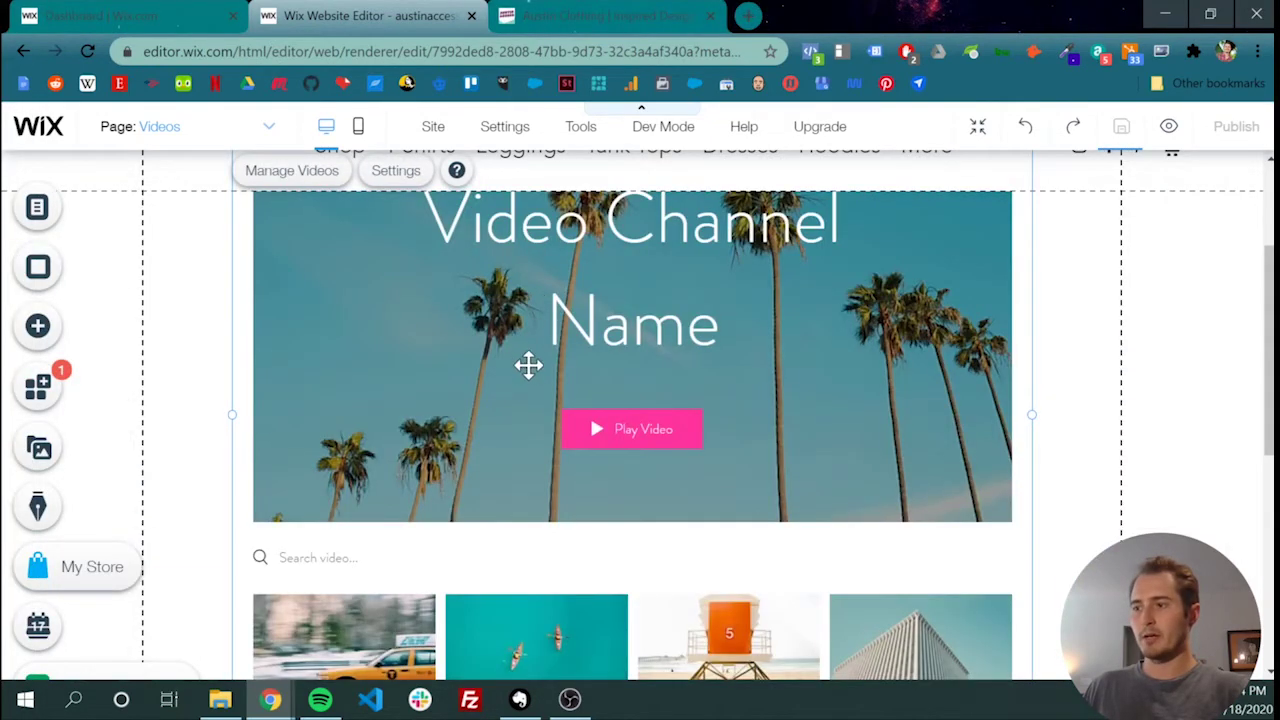
Step: Move the Wix Video widget up under the header and bring up its Manage Videos library
left_click_drag(530, 366, 440, 337)
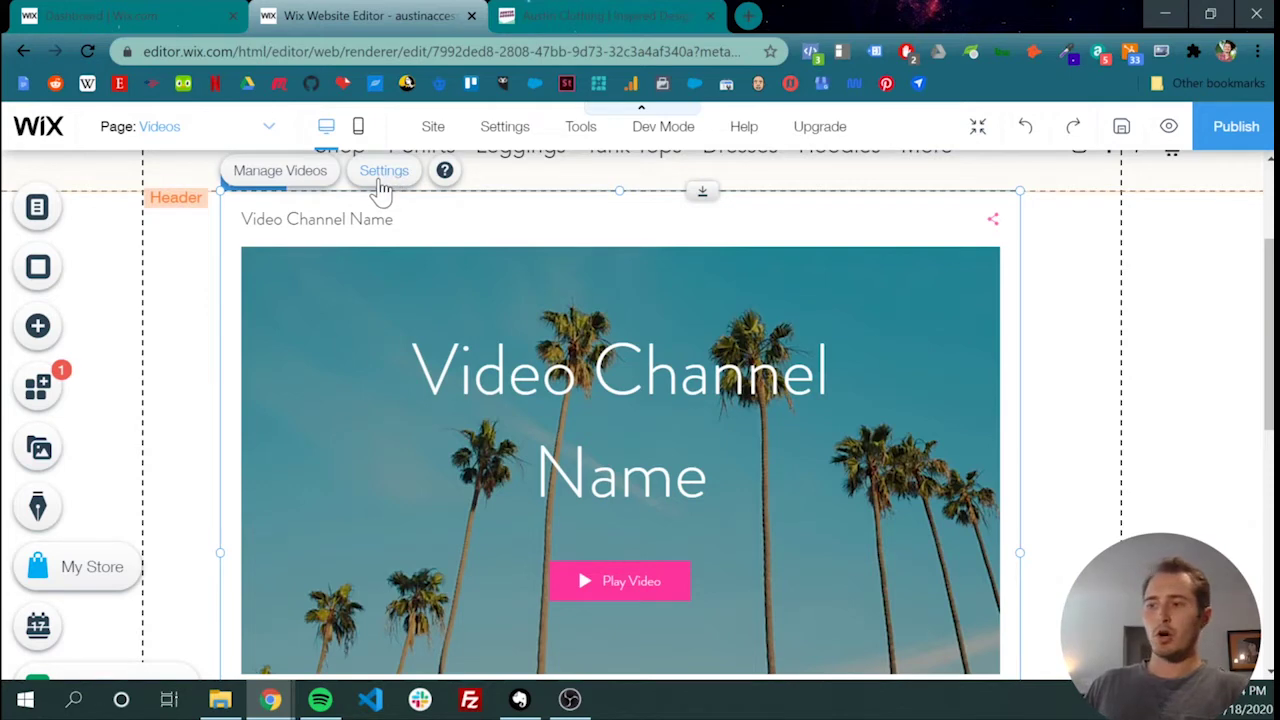
left_click(310, 185)
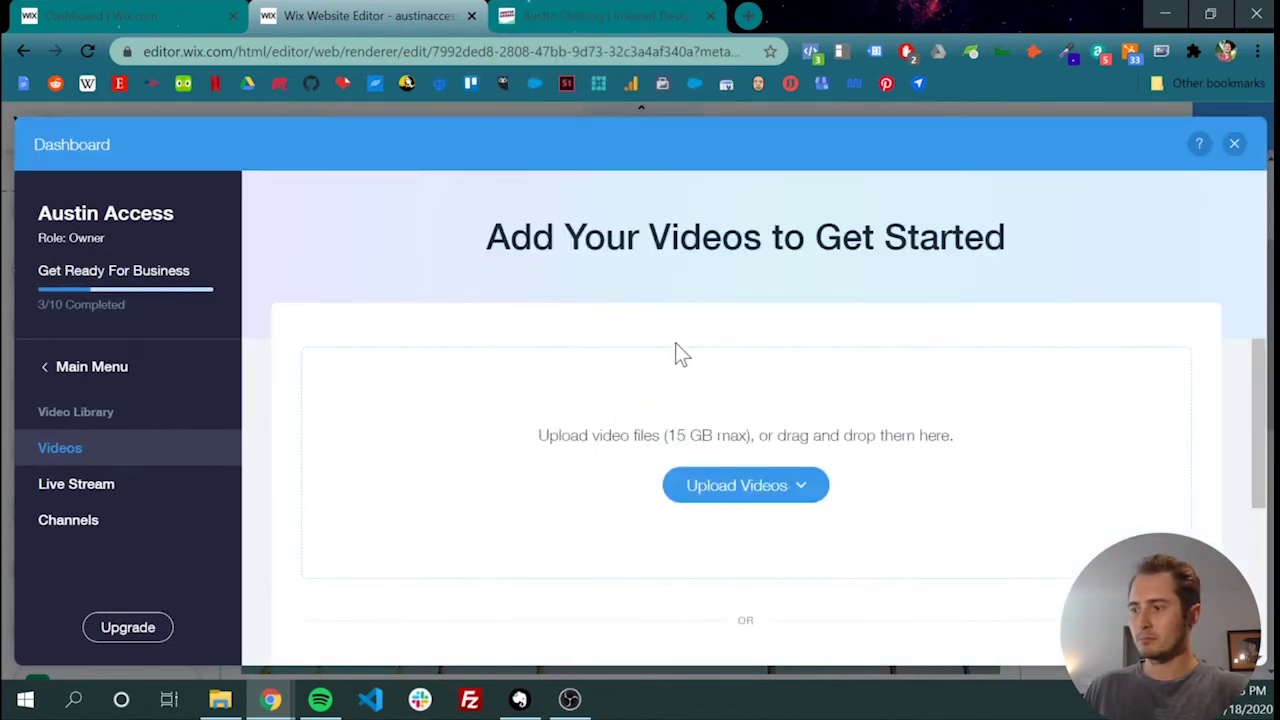
left_click(777, 486)
left_click(1247, 25)
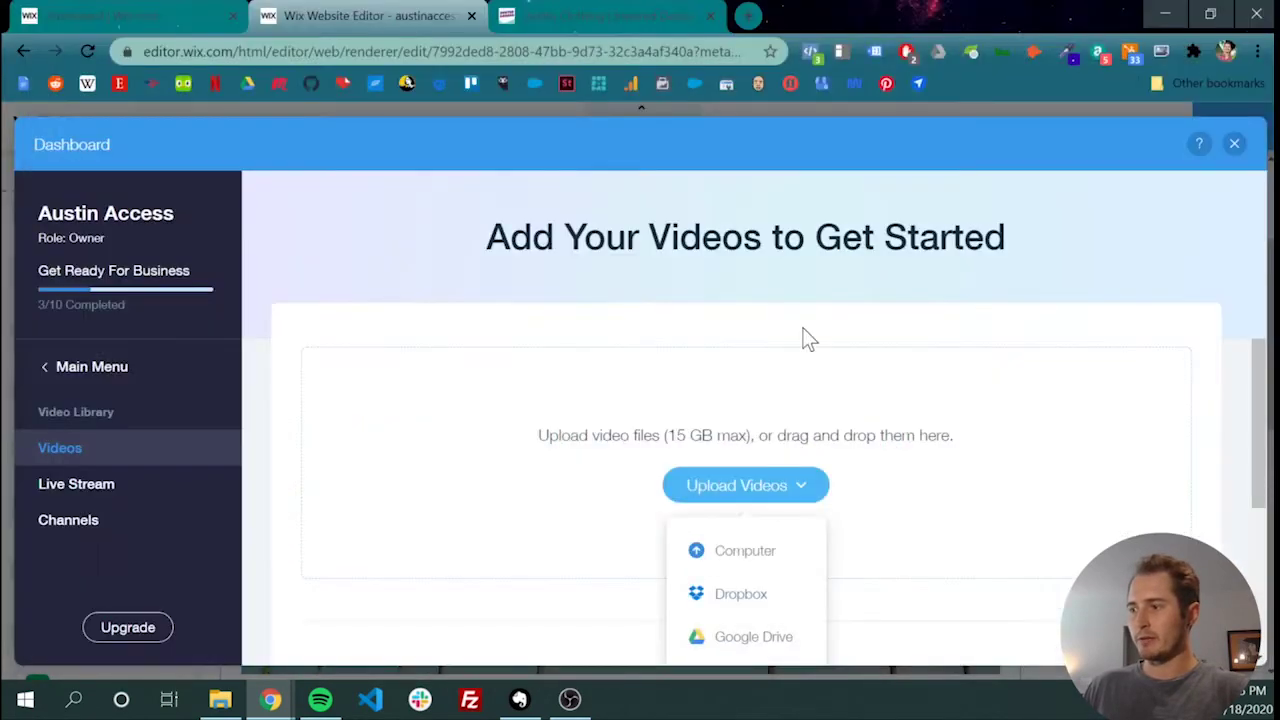
scroll(729, 366, "down", 2)
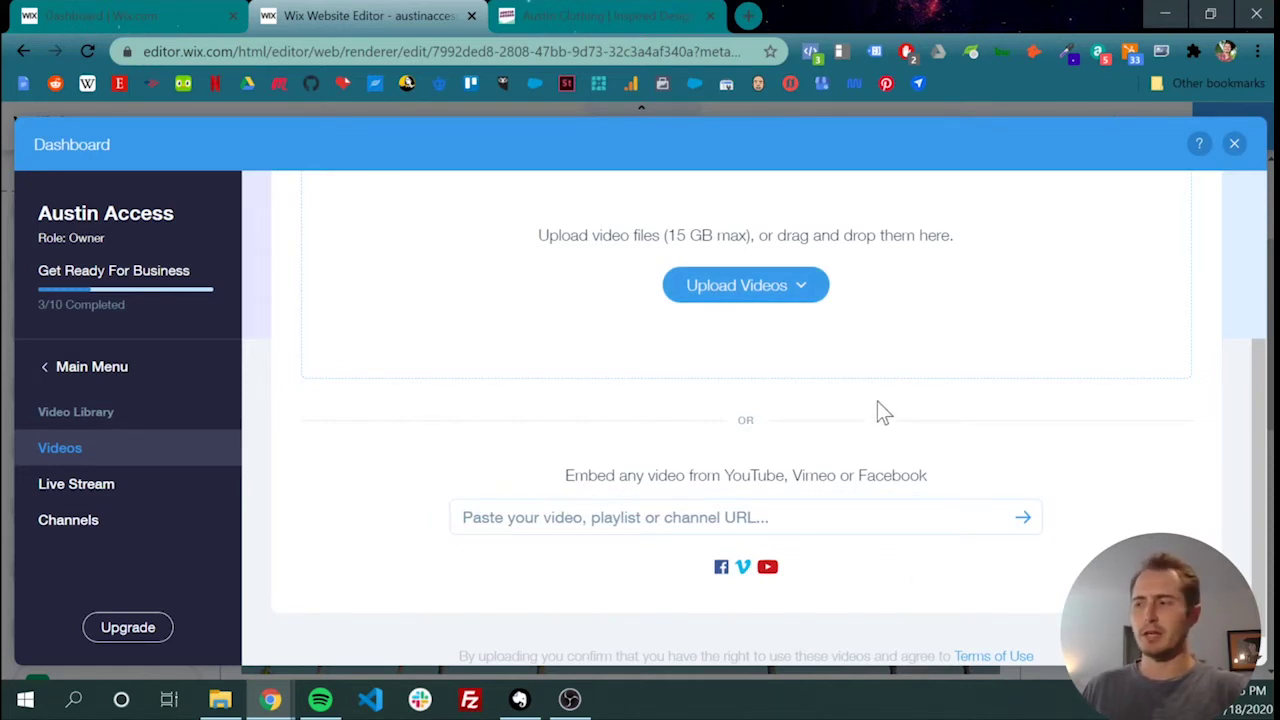
scroll(871, 402, "up", 2)
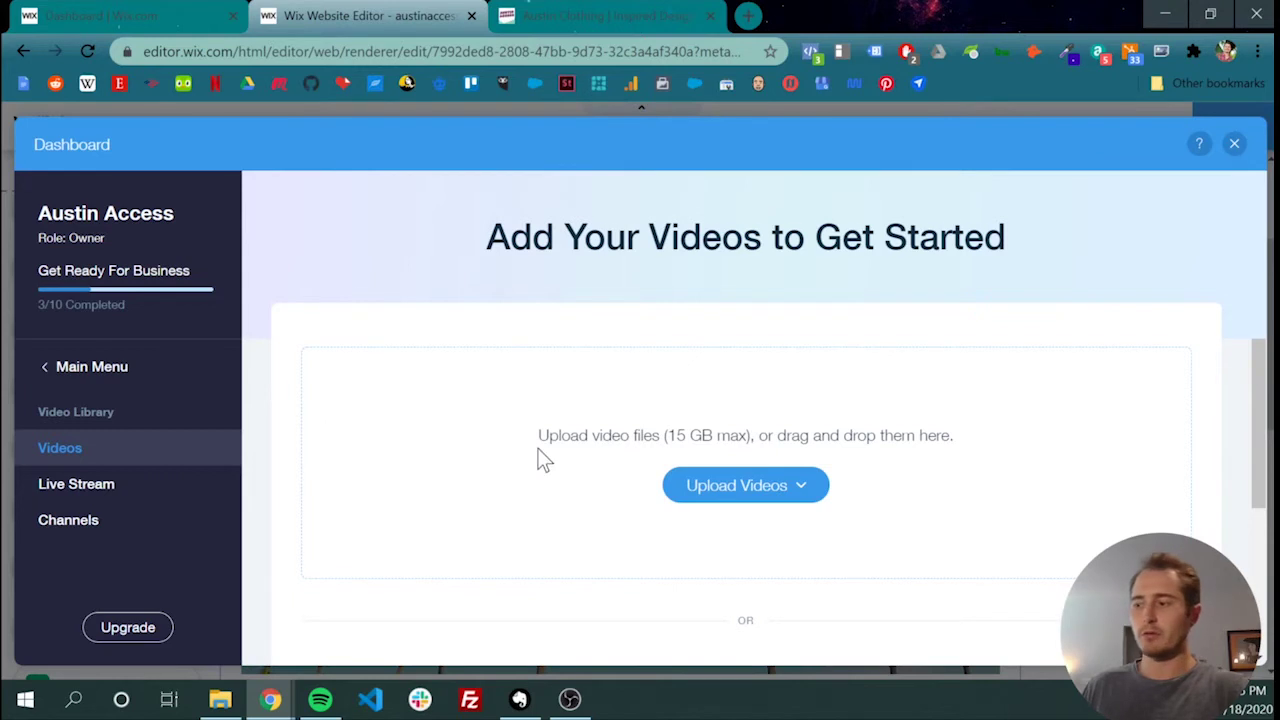
scroll(540, 457, "down", 2)
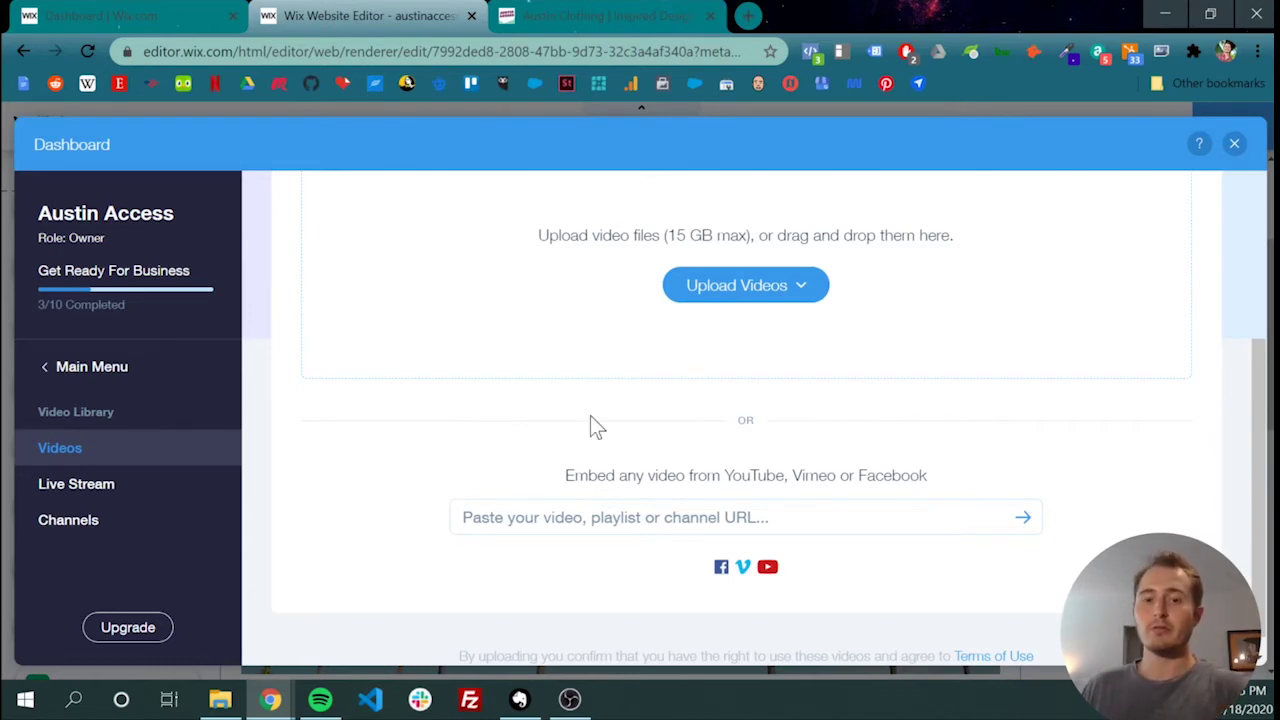
left_click(750, 16)
type("yout")
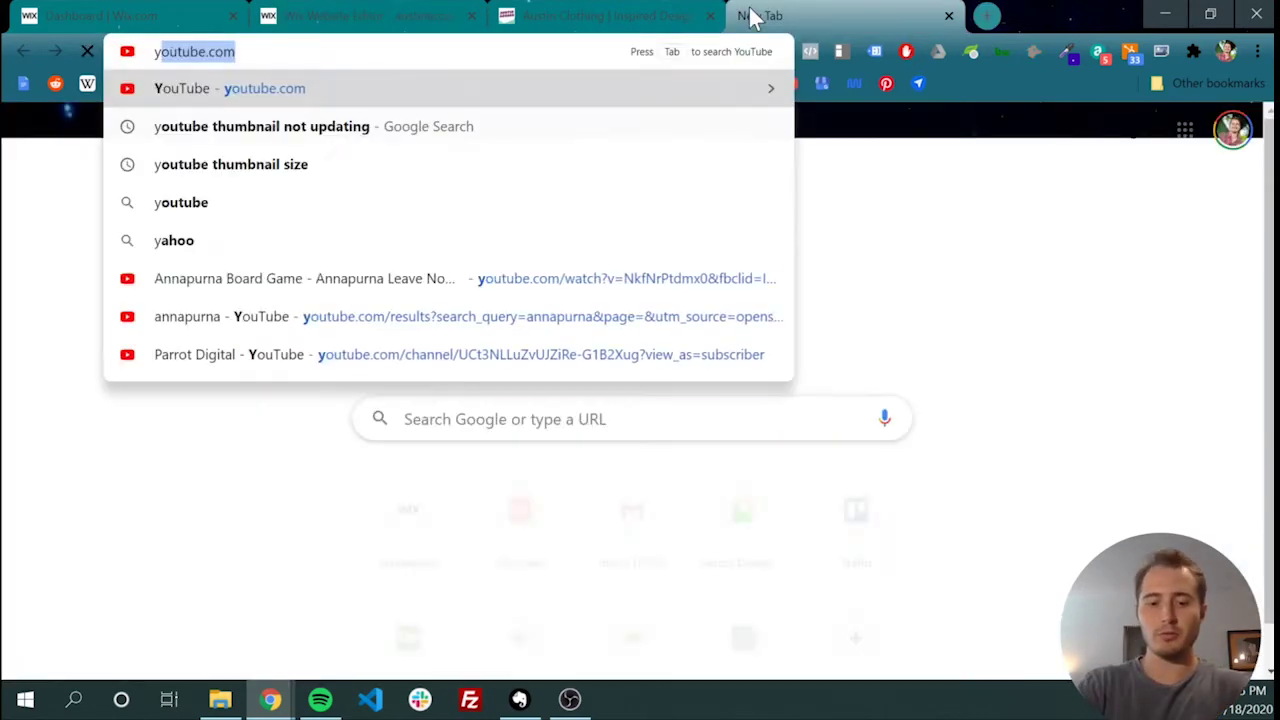
Step: Search YouTube for 'parrot digital' and go to the Parrot Digital channel
key("Tab")
type("parrot digital")
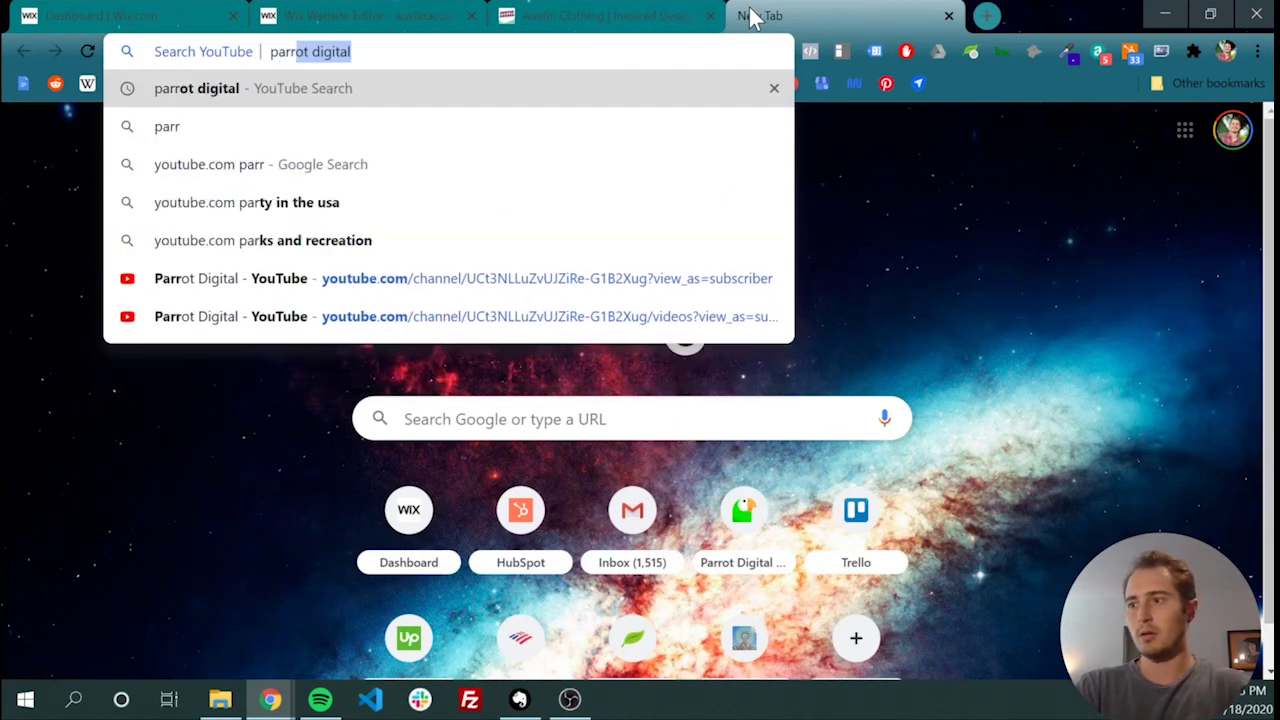
key("Return")
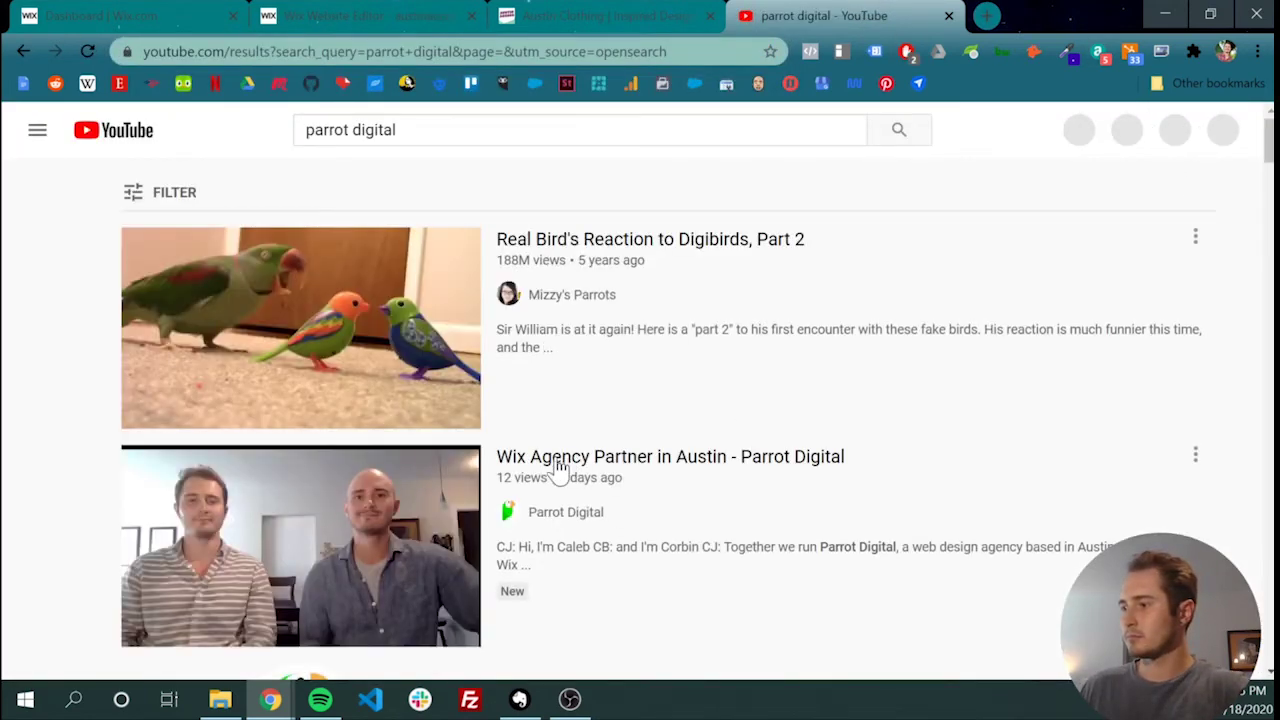
scroll(566, 389, "down", 4)
left_click(530, 305)
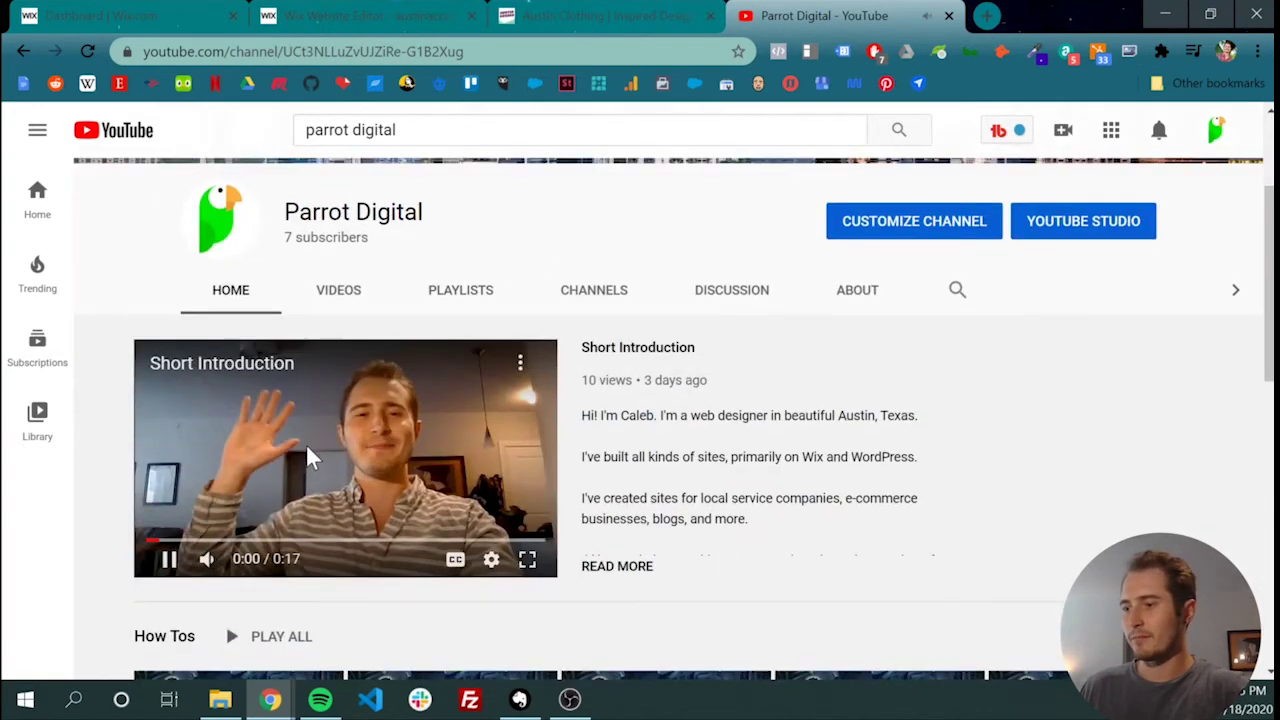
Step: Copy the share link of the channel's How Tos playlist from its Playlists tab
left_click(333, 435)
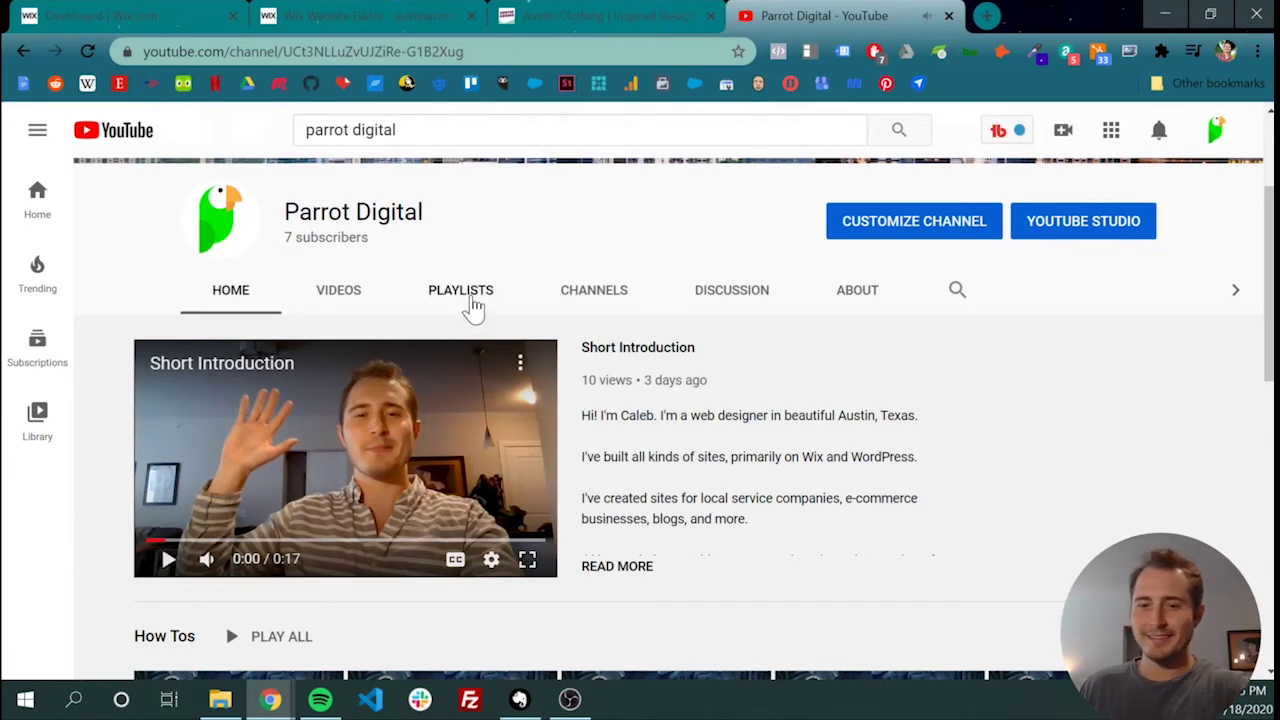
left_click(470, 298)
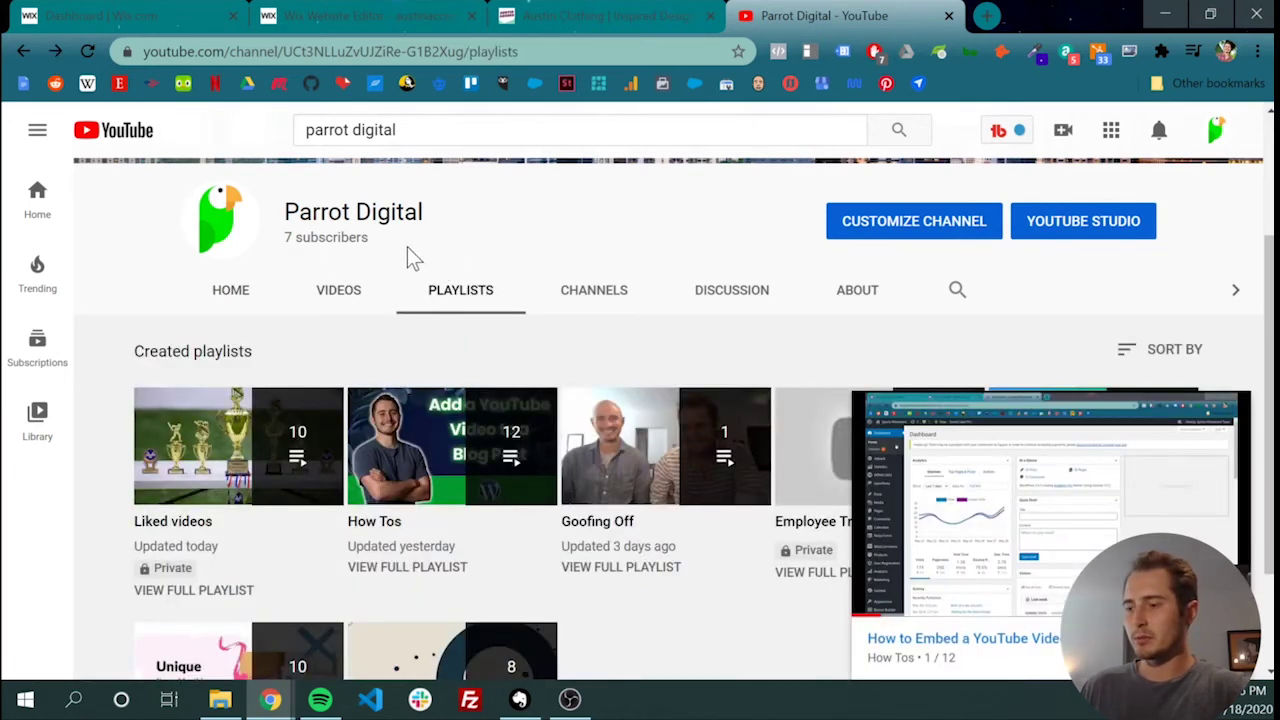
left_click(400, 570)
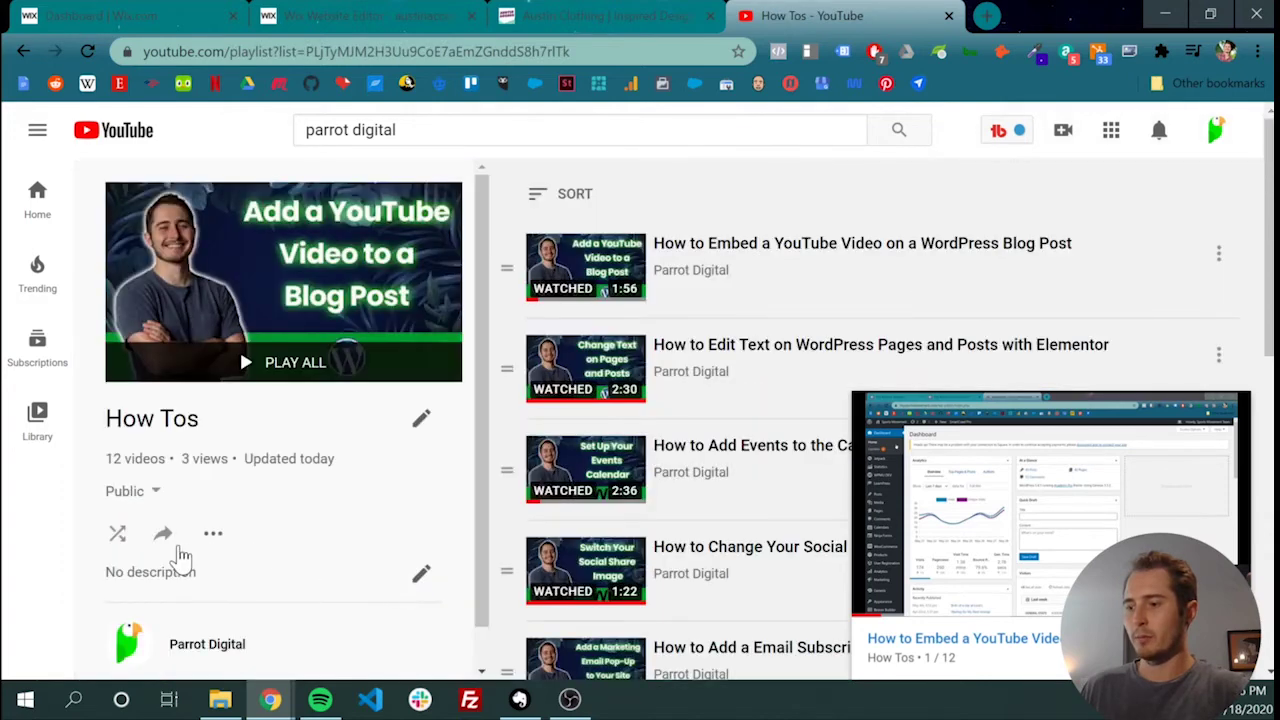
left_click(163, 537)
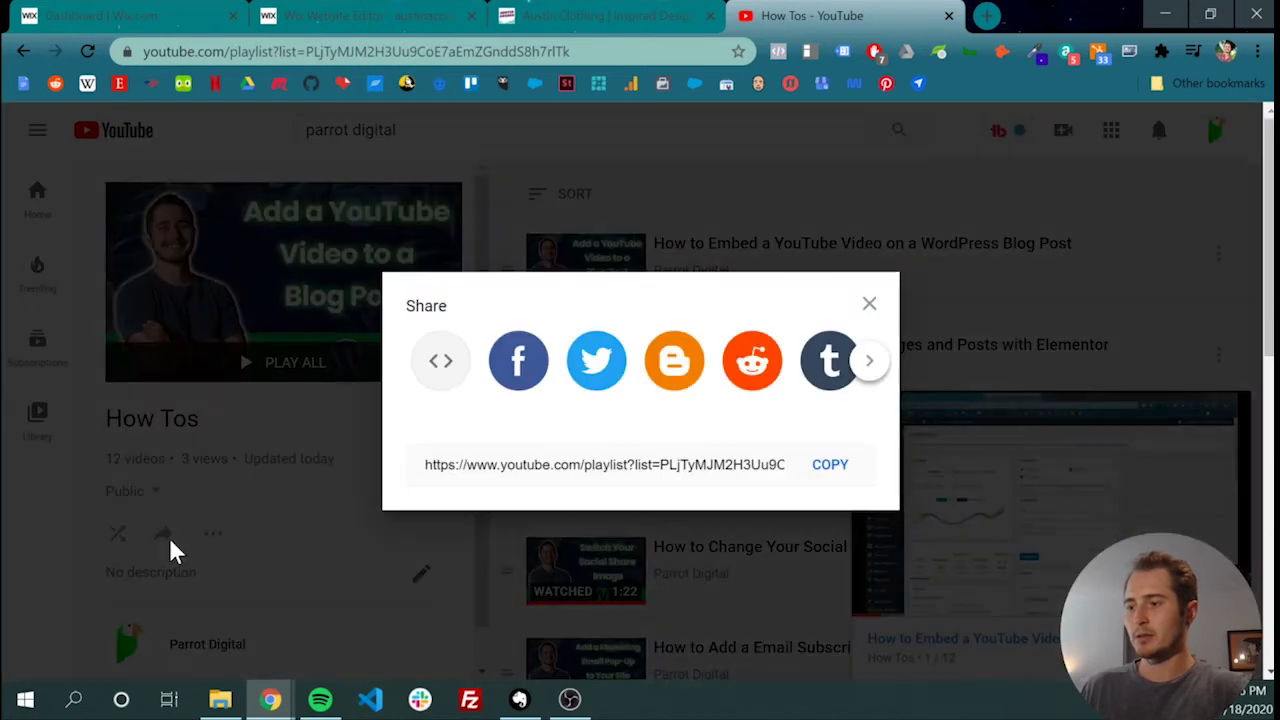
left_click(828, 465)
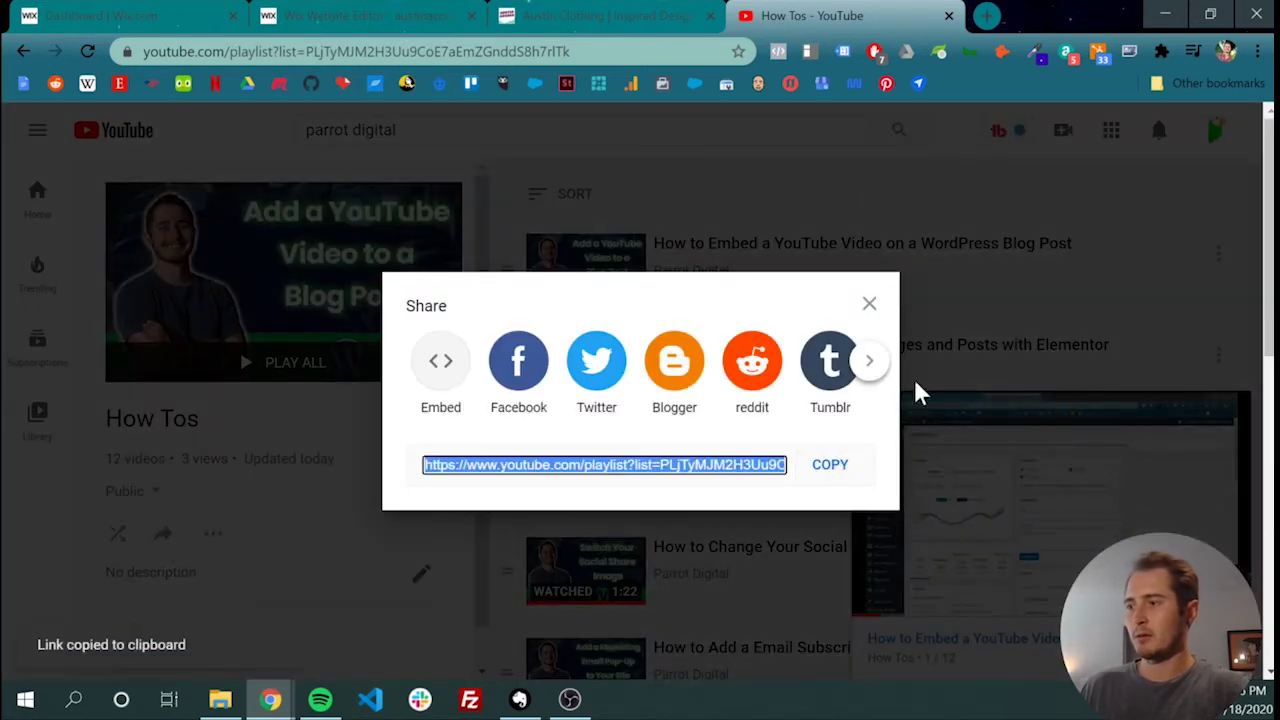
left_click(650, 12)
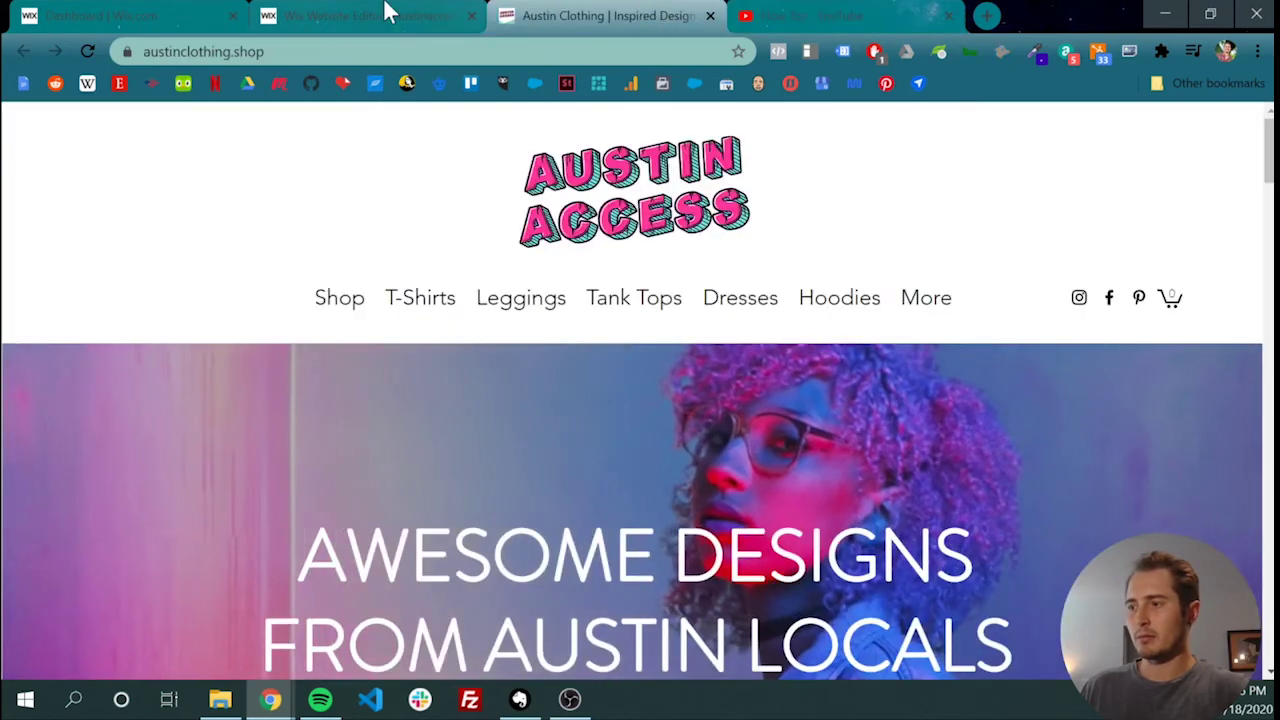
Step: Paste the How Tos playlist link into the video library, add it as a YouTube feed, and close the library
left_click(338, 12)
left_click(706, 520)
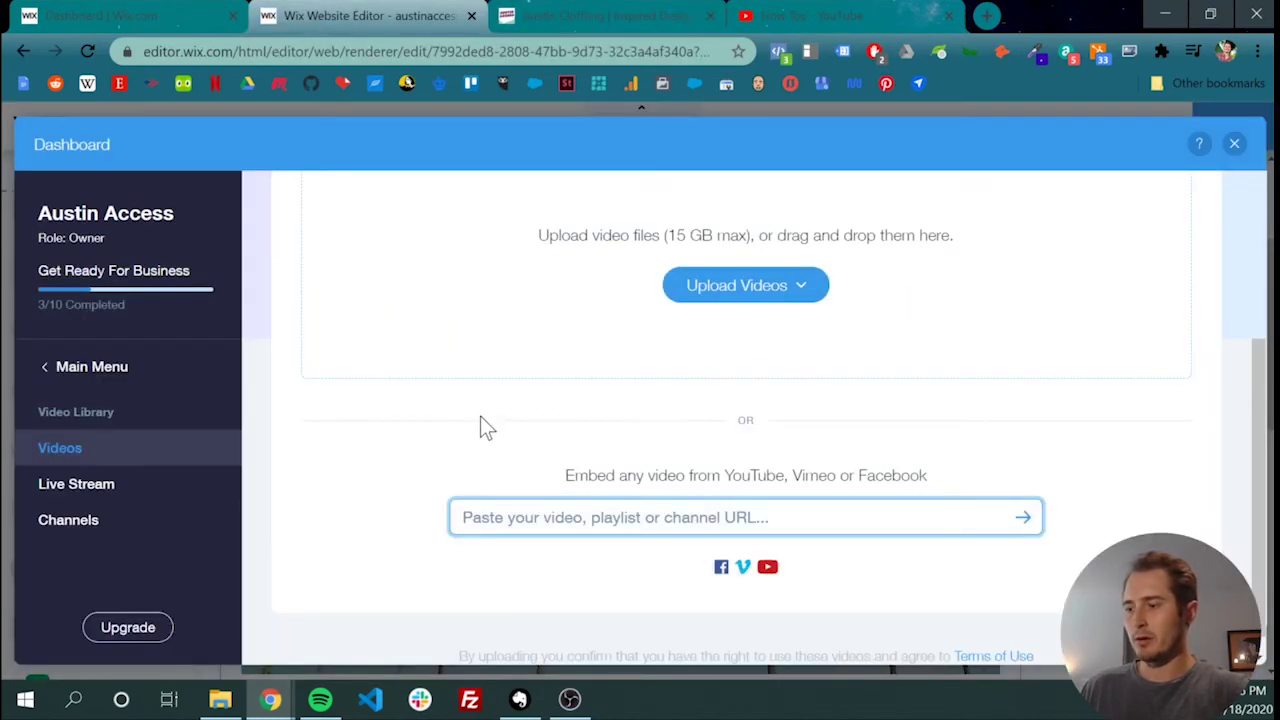
key("ctrl+v")
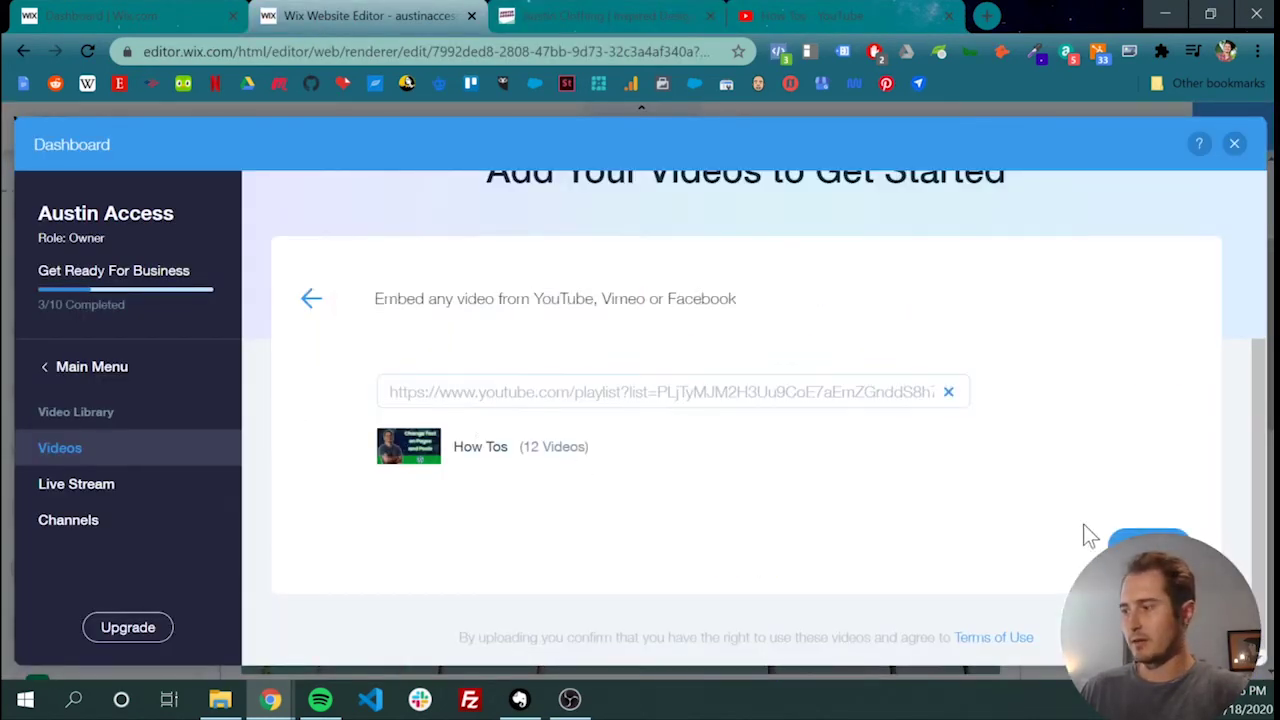
left_click(1128, 540)
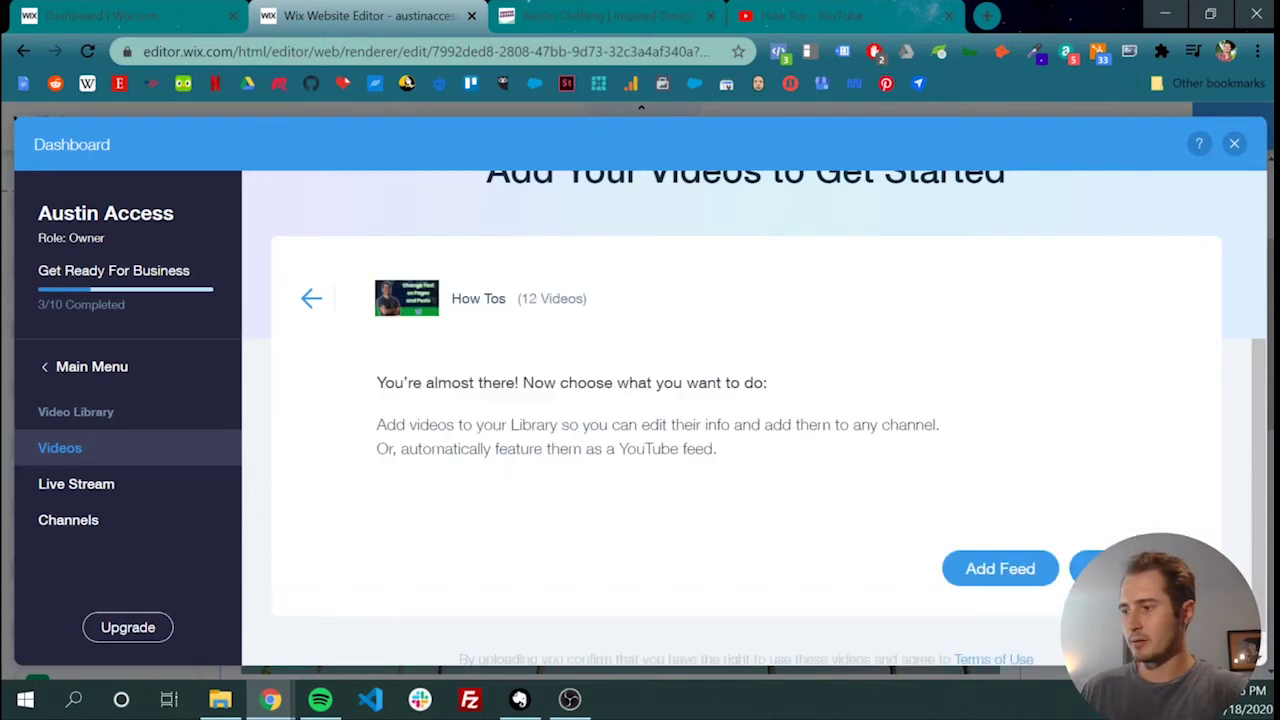
left_click(1000, 568)
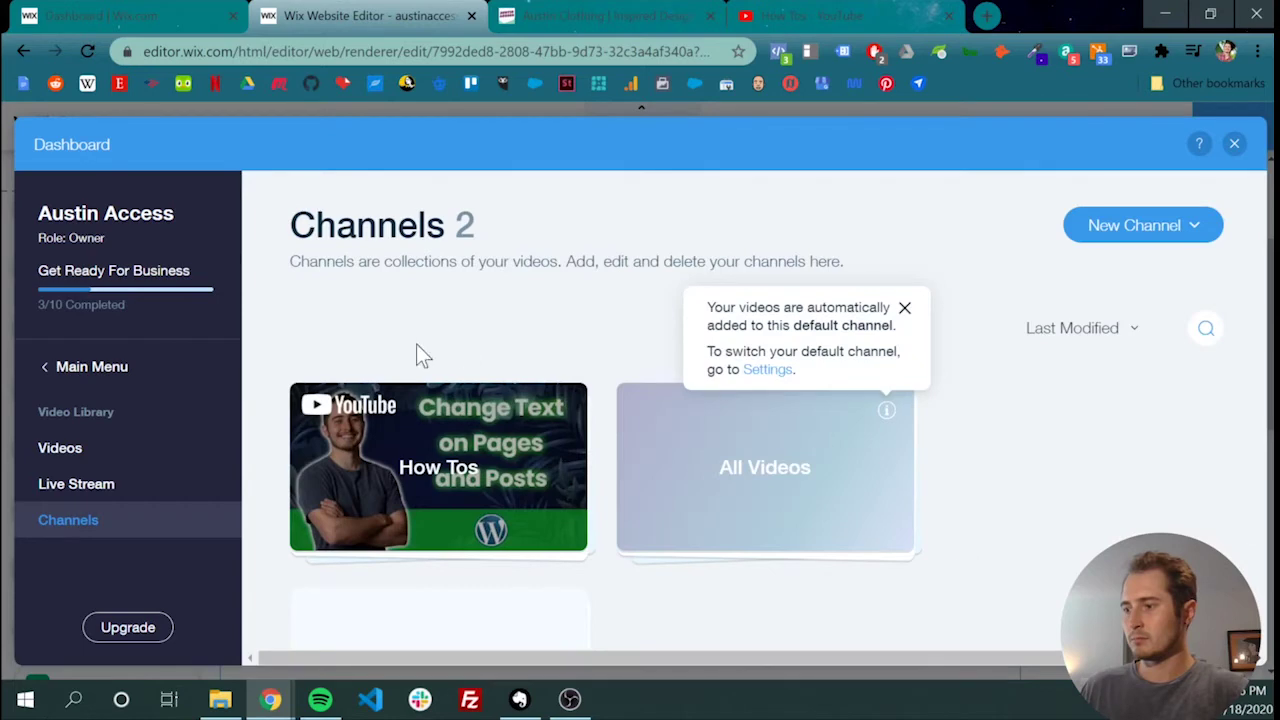
left_click(1234, 144)
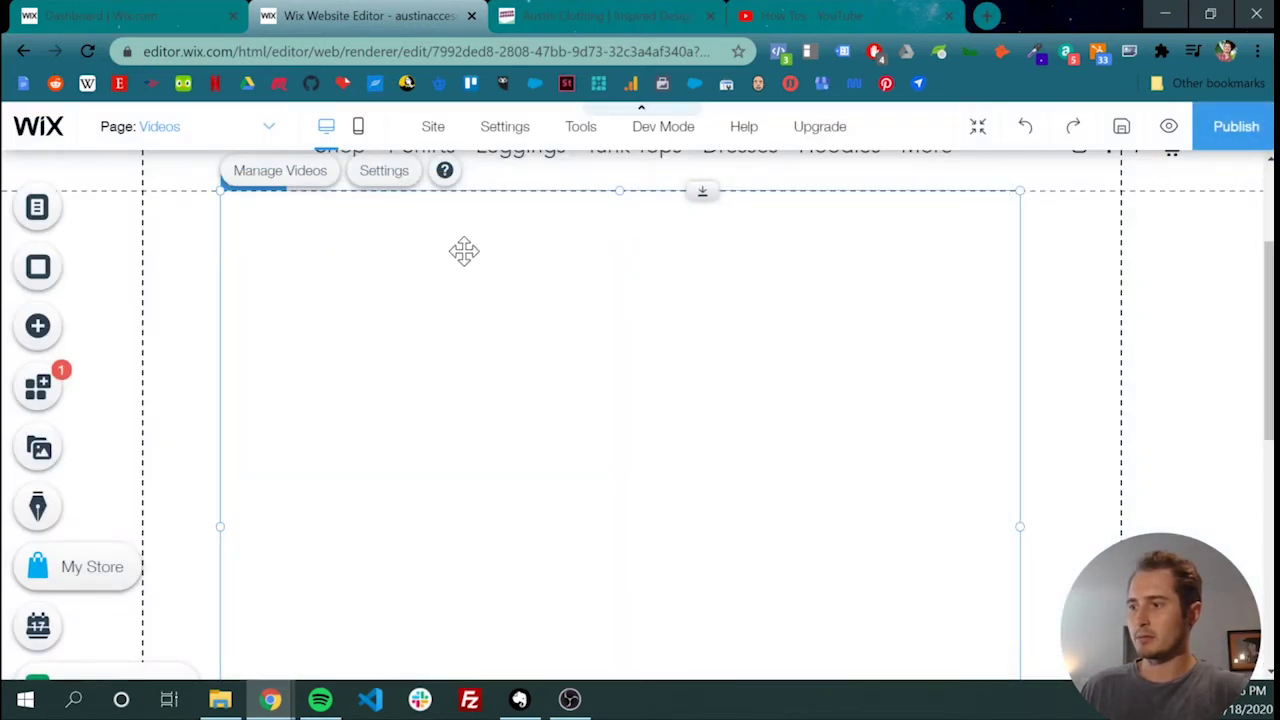
scroll(486, 240, "down", 4)
scroll(546, 286, "up", 4)
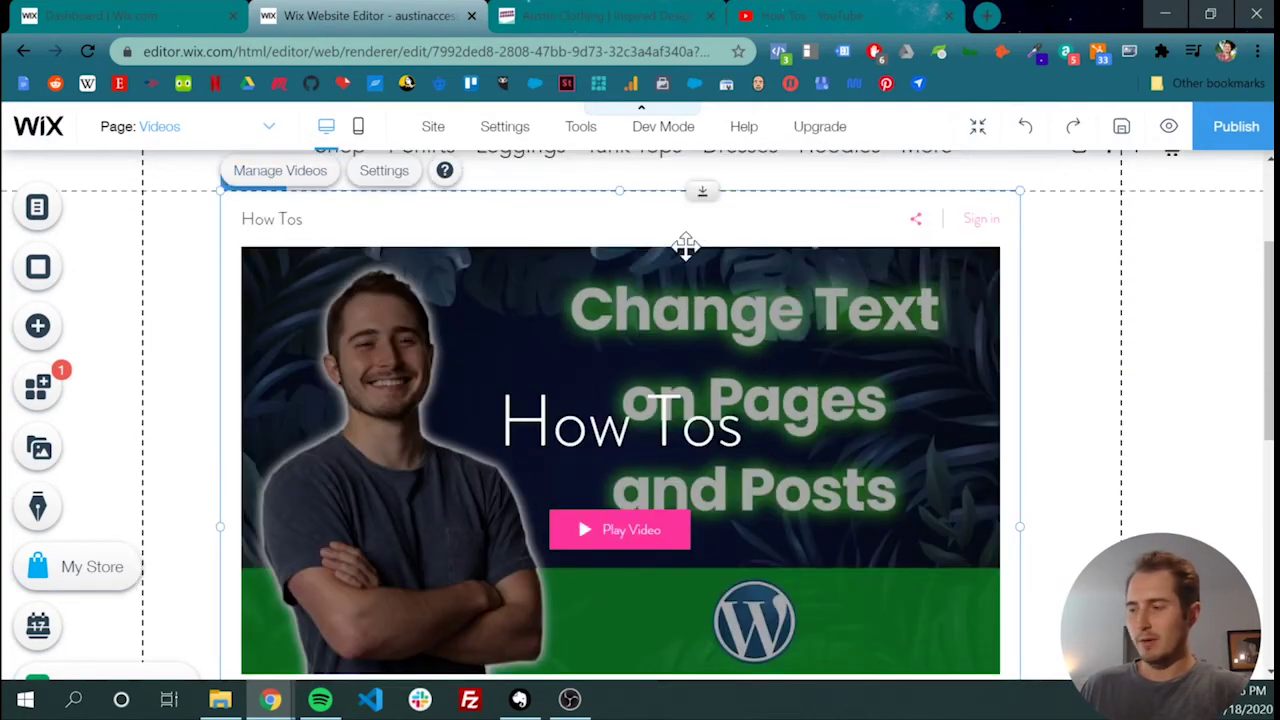
scroll(744, 328, "down", 2)
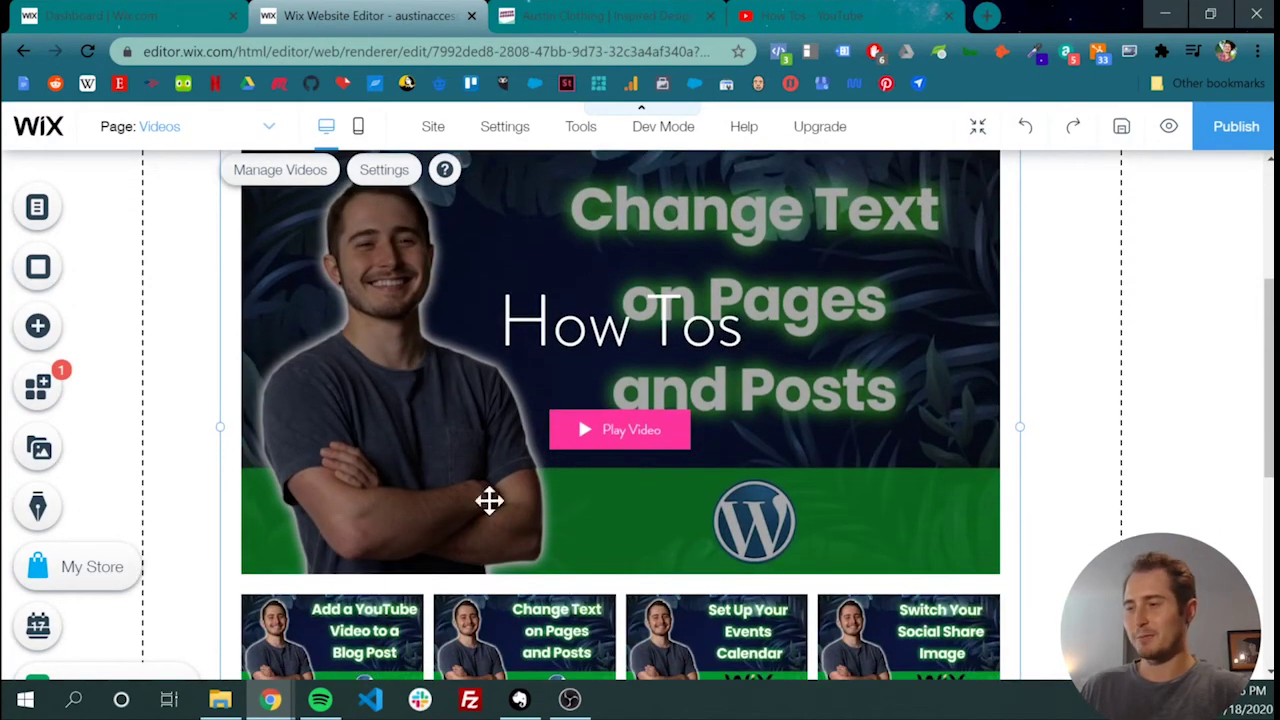
Step: Stretch the video widget's left and right edges outward and recenter it on the page
scroll(600, 400, "up", 4)
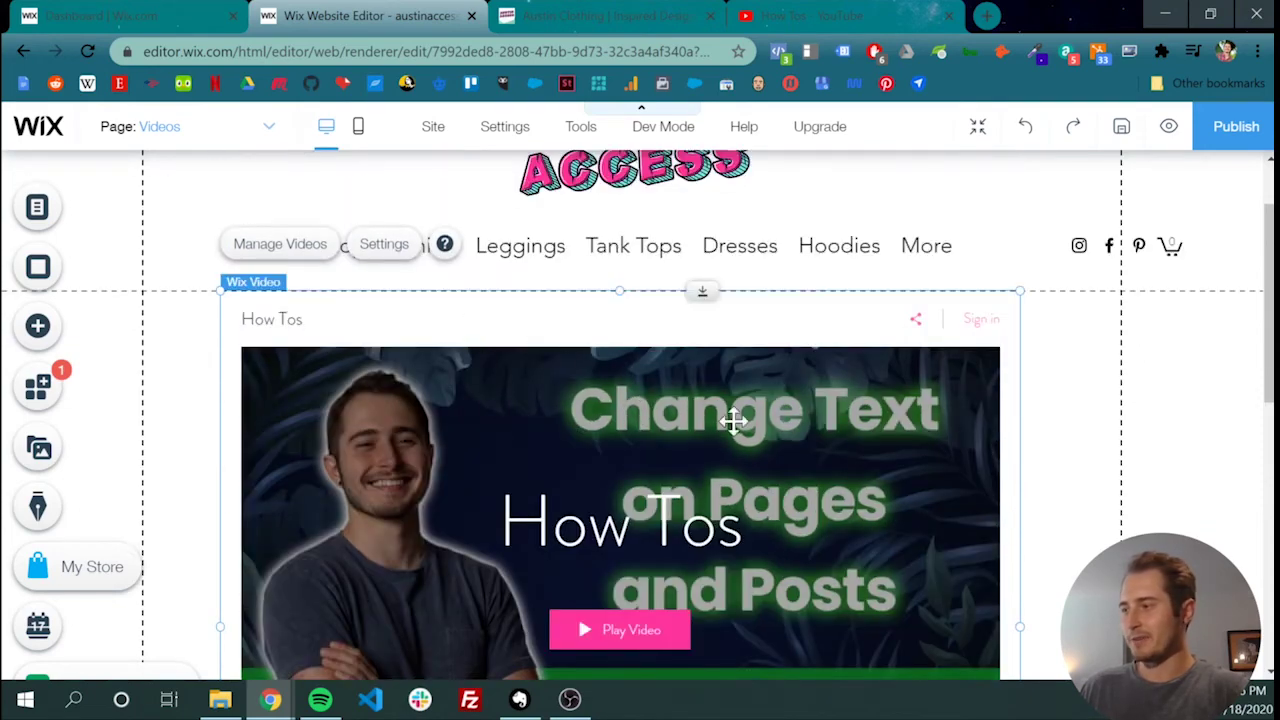
scroll(880, 390, "down", 3)
scroll(1000, 430, "down", 1)
left_click_drag(1022, 427, 1128, 408)
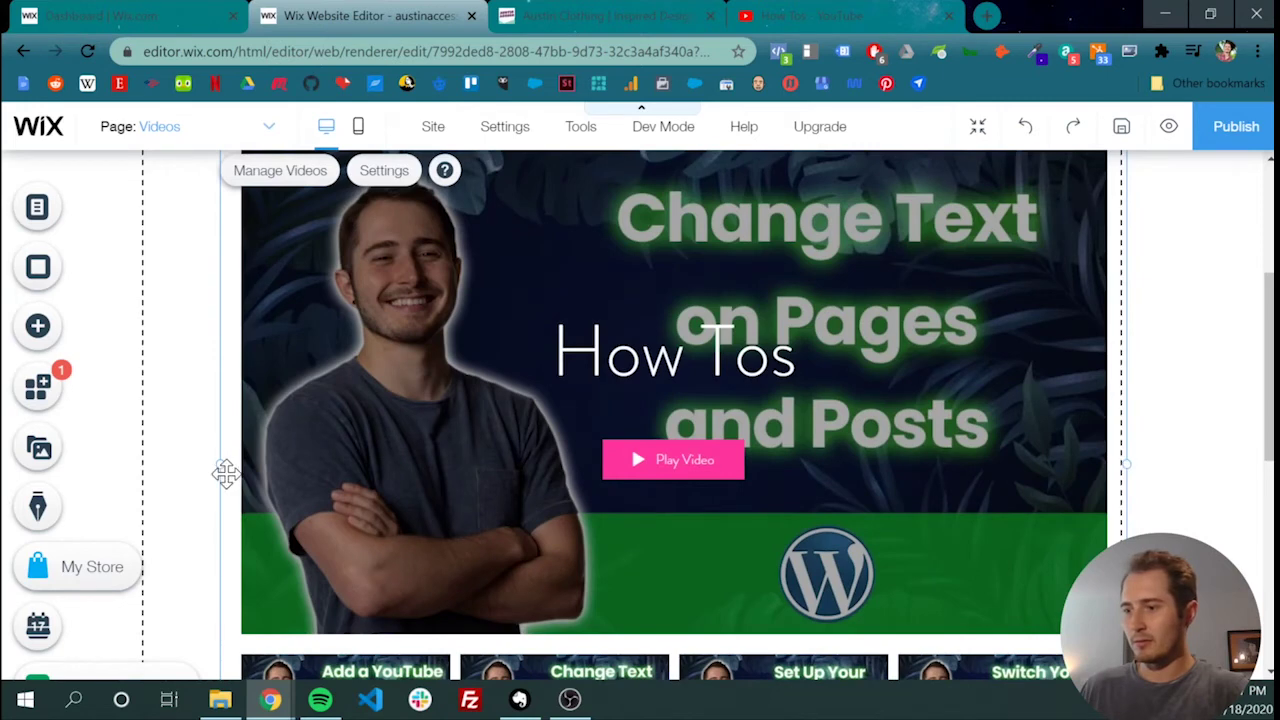
left_click_drag(222, 462, 168, 468)
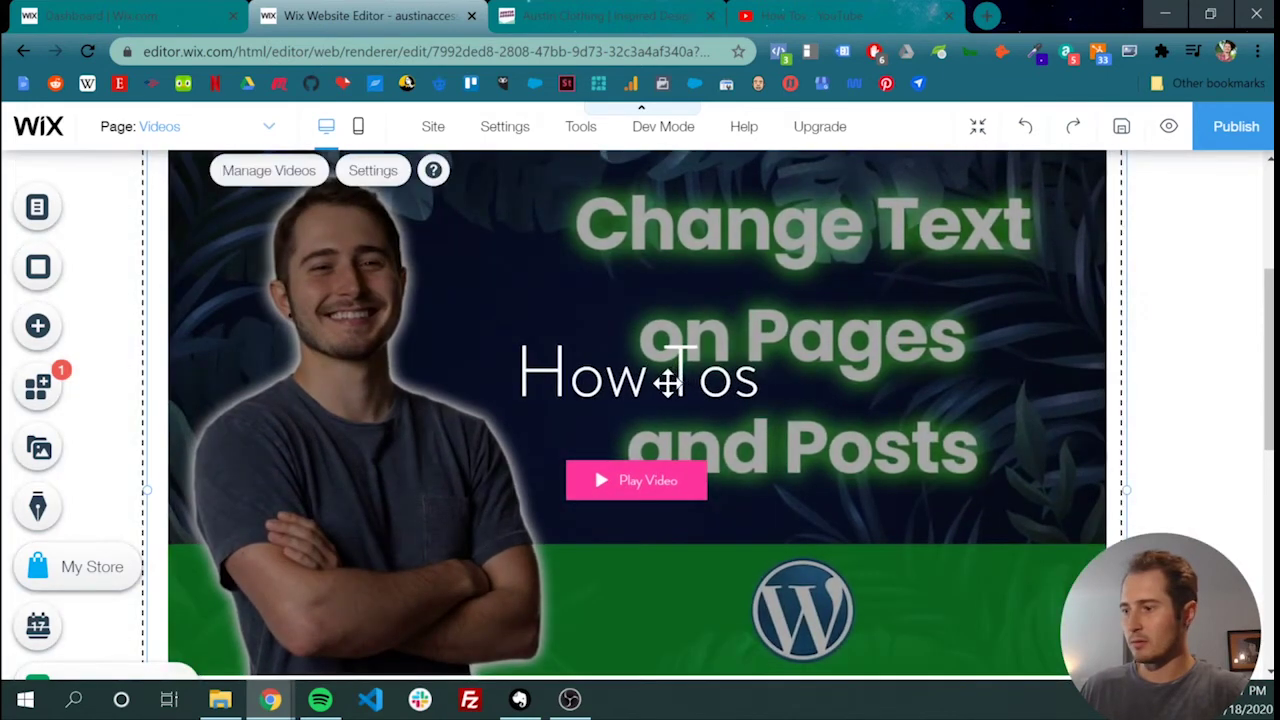
left_click_drag(666, 371, 668, 385)
scroll(668, 385, "up", 3)
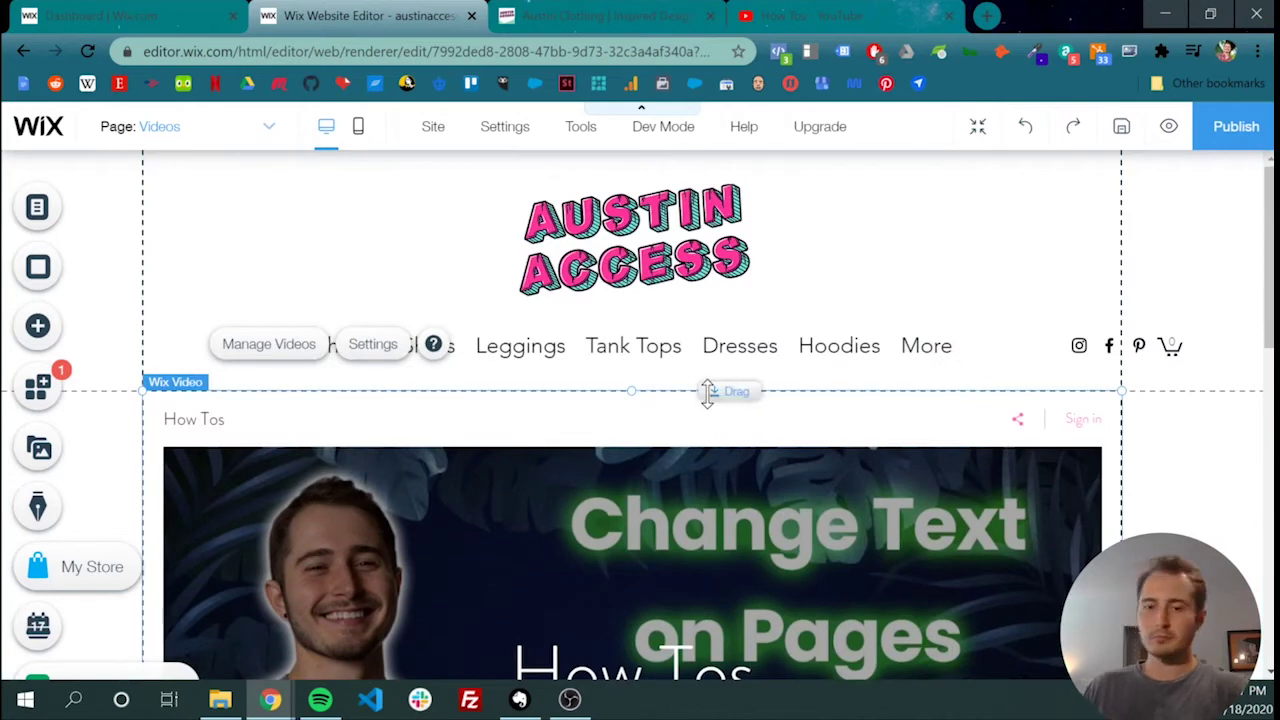
left_click(368, 345)
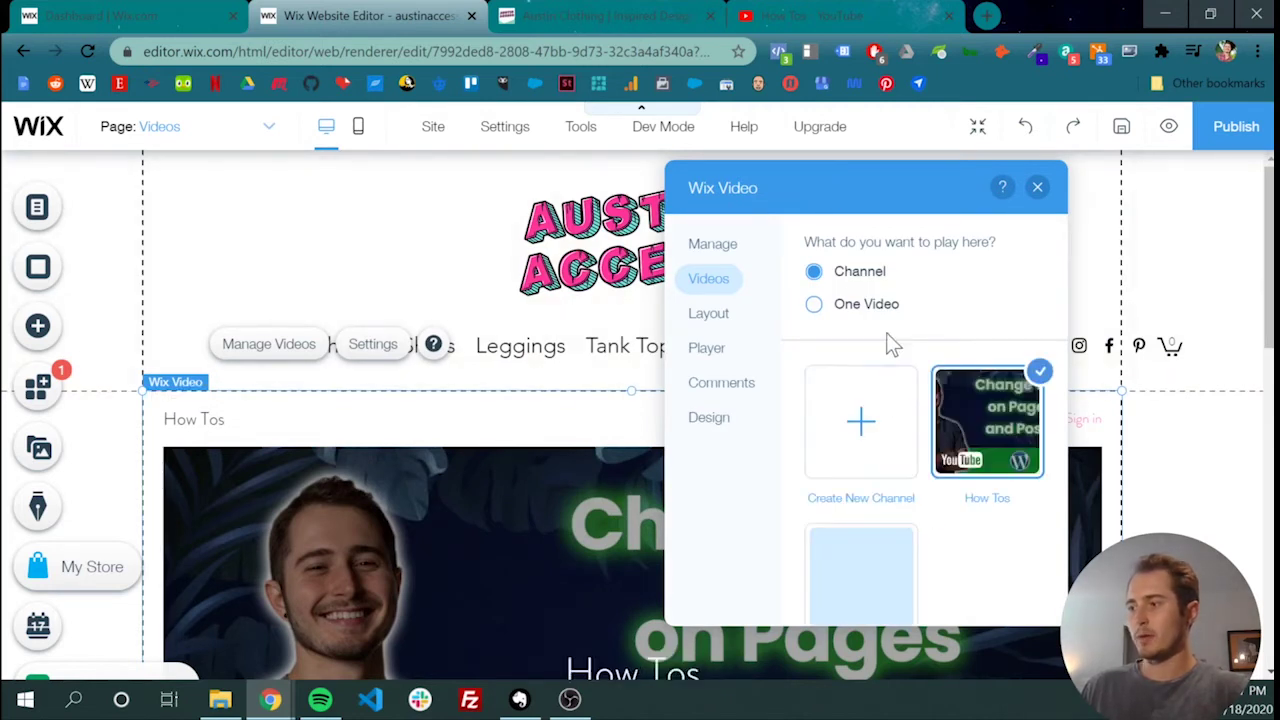
Step: Switch to the YouTube How Tos playlist tab and dismiss its Share dialog
scroll(849, 322, "down", 1)
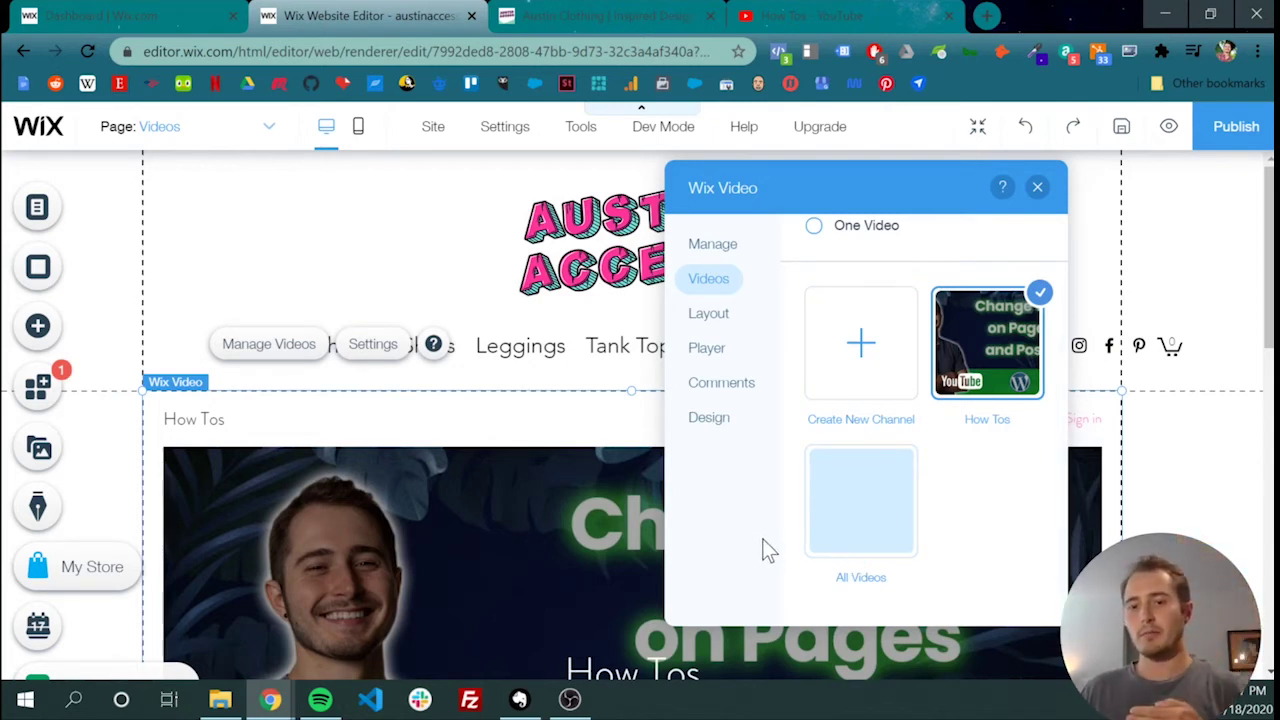
left_click(795, 15)
left_click(645, 218)
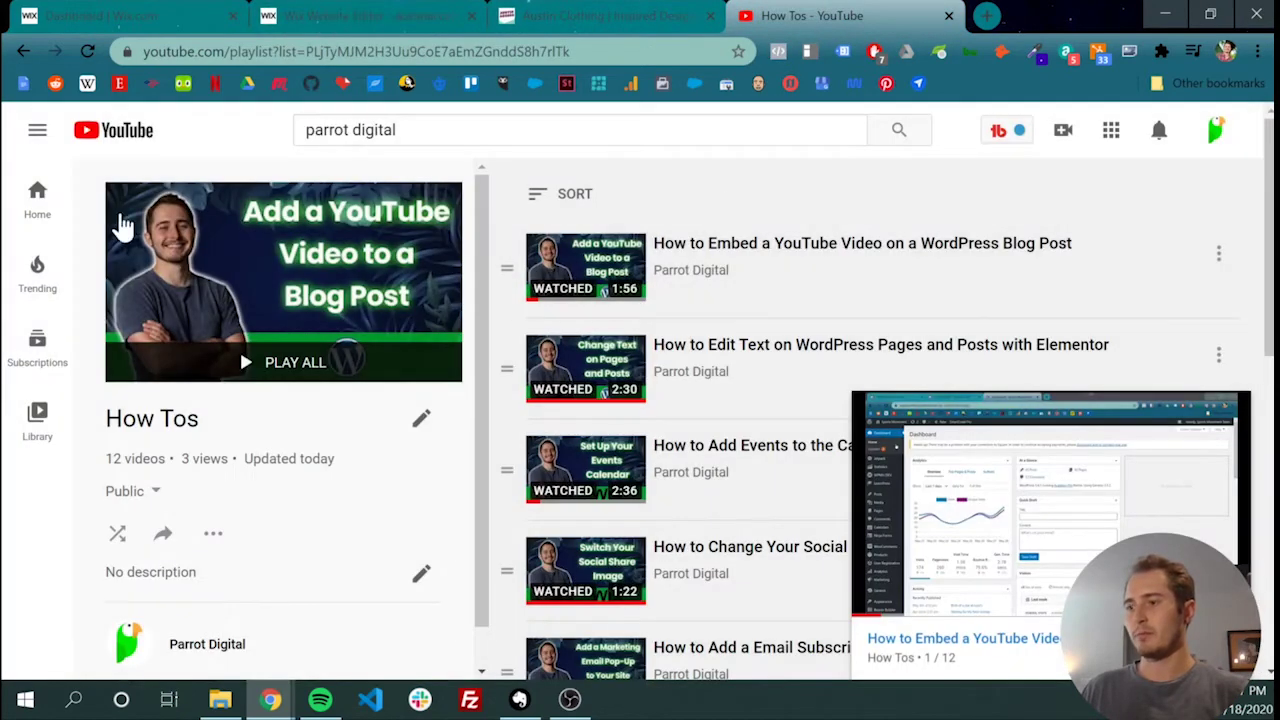
Step: Go back to the Parrot Digital channel and browse the video rows on its HOME page
left_click(22, 52)
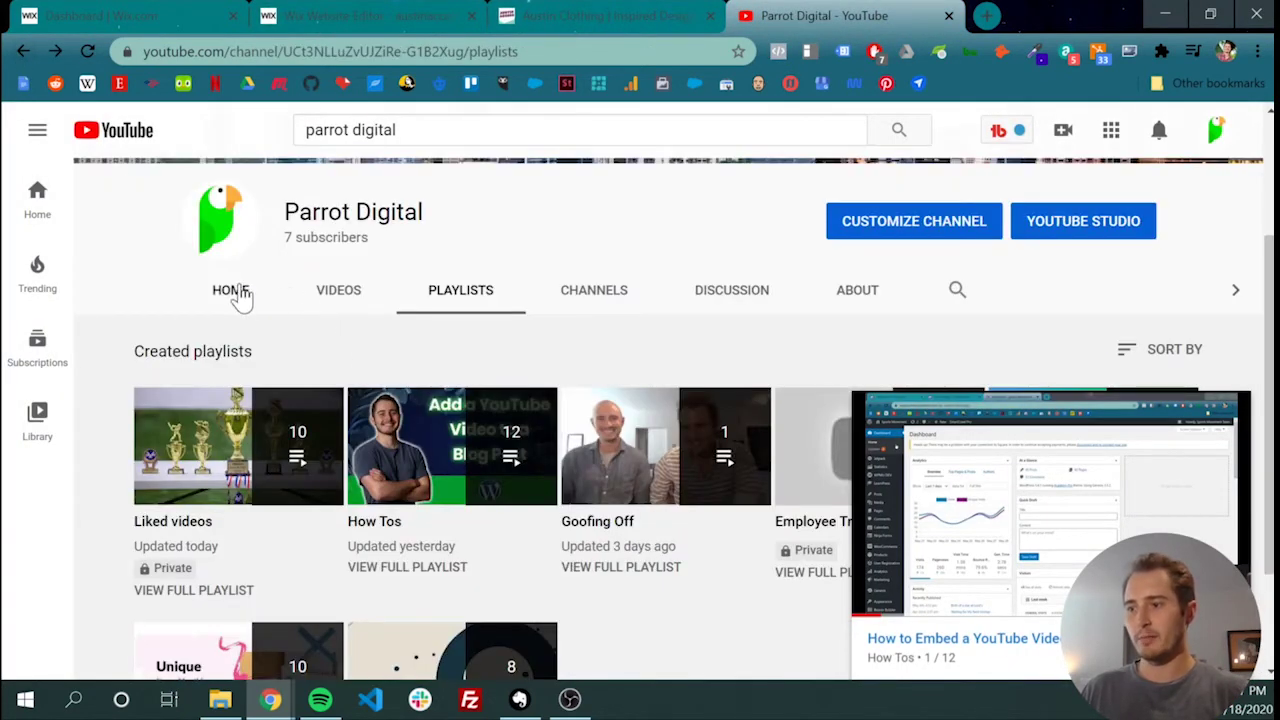
left_click(236, 292)
scroll(338, 305, "down", 10)
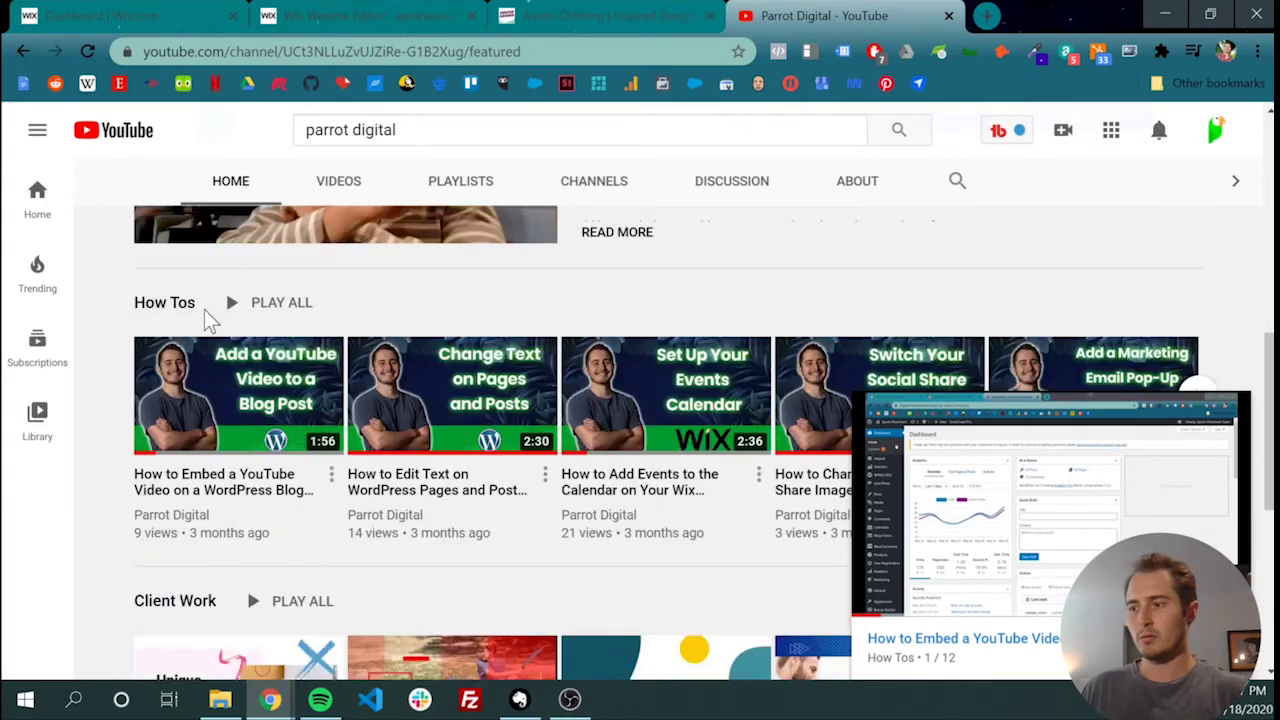
scroll(190, 340, "down", 2)
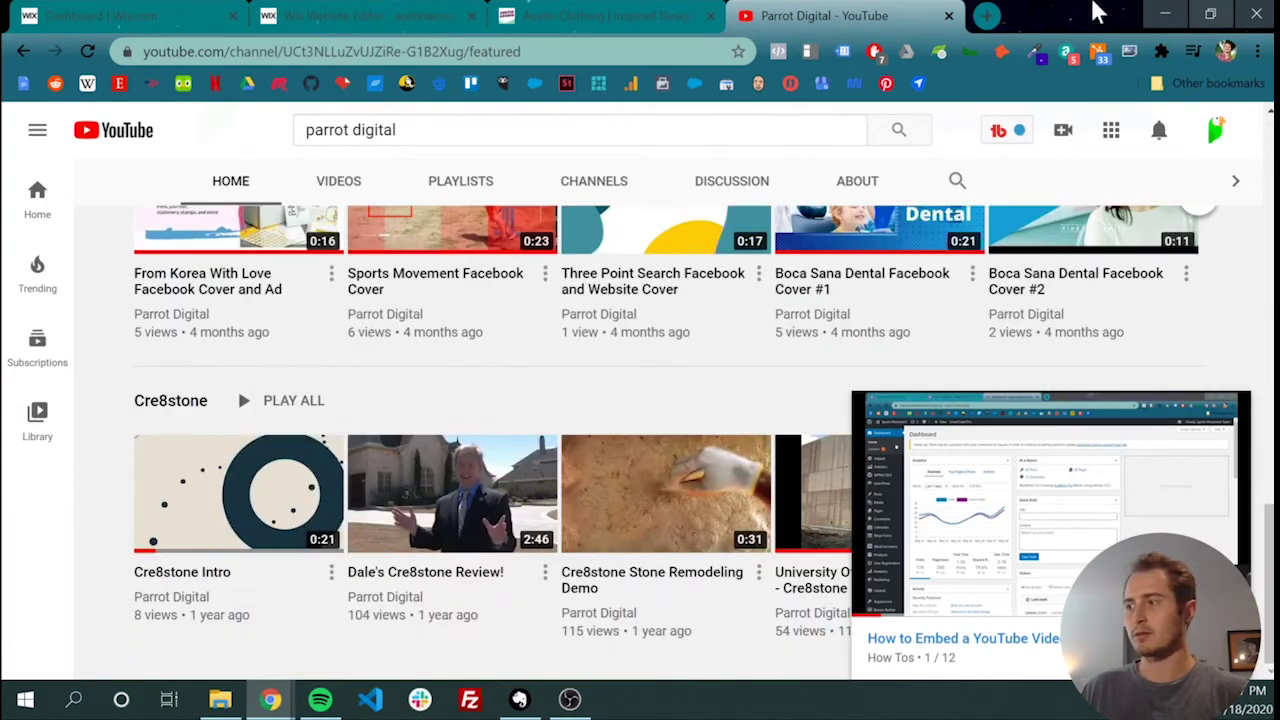
left_click(607, 14)
Step: Return to the Wix Video settings and show the Layout choices, with Classic in use
left_click(267, 14)
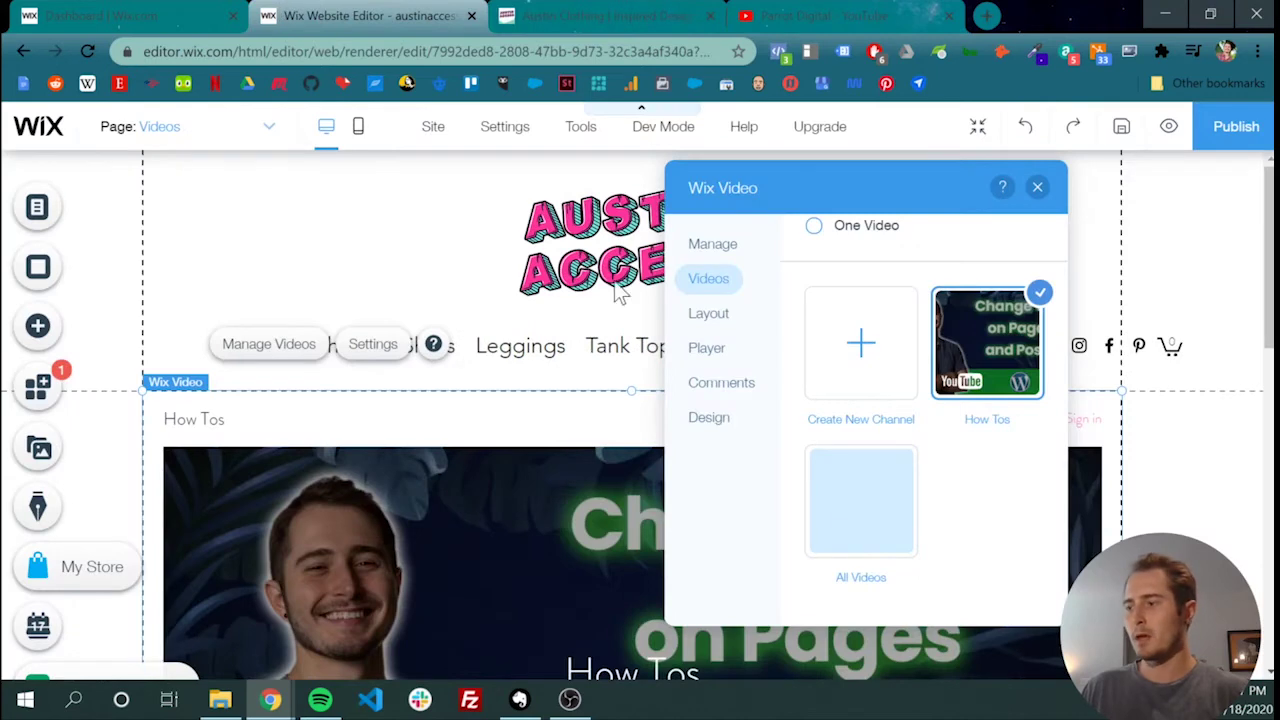
scroll(608, 463, "down", 6)
scroll(599, 460, "up", 2)
scroll(599, 460, "up", 2)
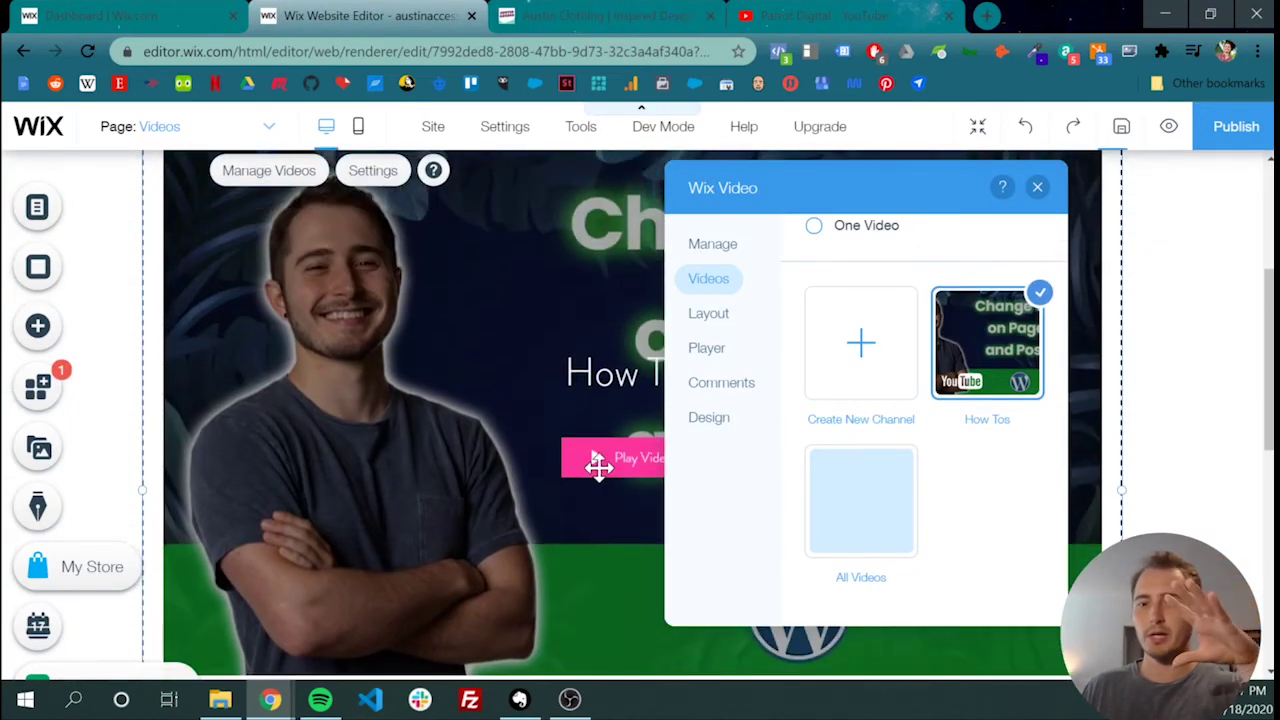
left_click(705, 316)
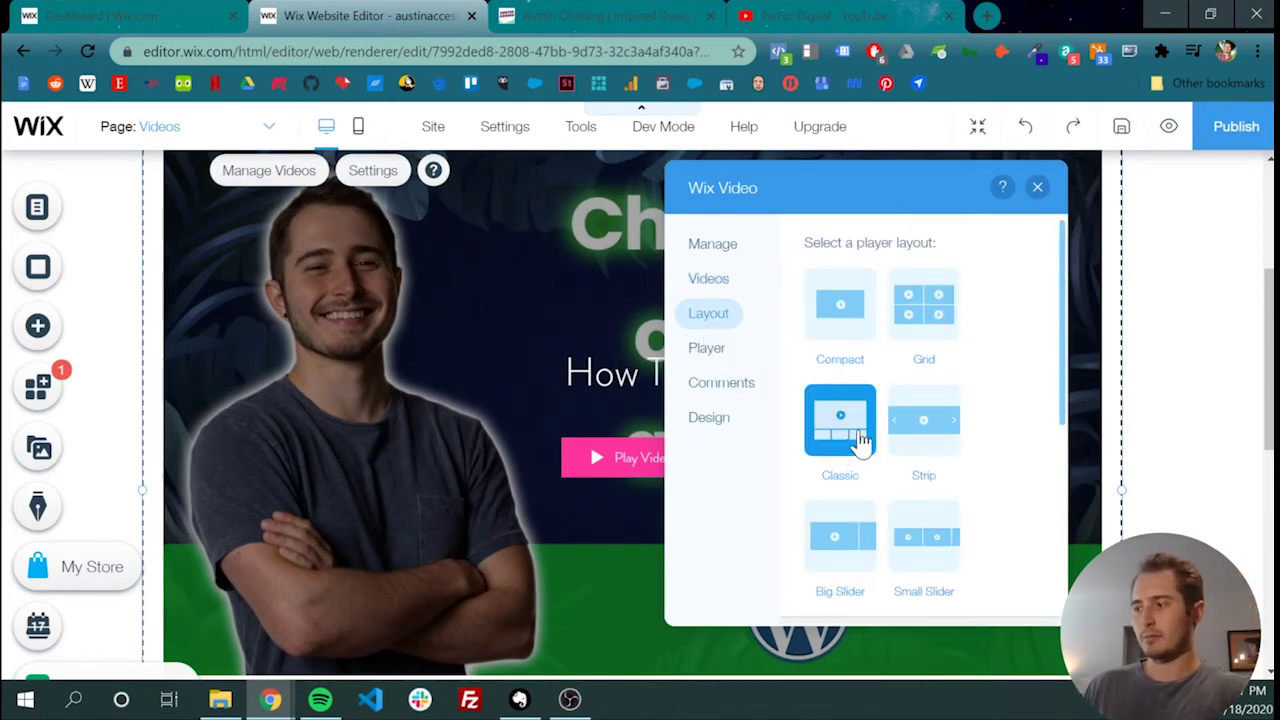
Step: Switch the video widget to the Small Slider layout, full width, with navigation arrows set to Always
scroll(997, 463, "down", 3)
scroll(1003, 463, "up", 3)
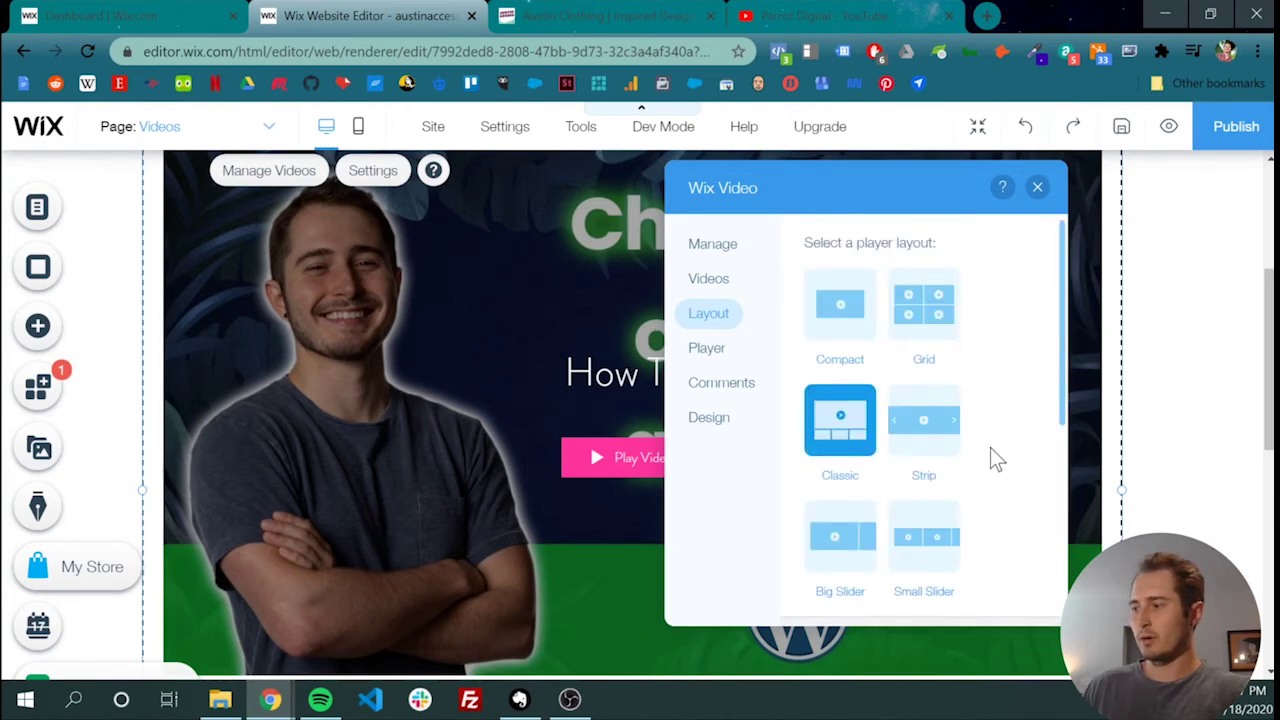
left_click(940, 535)
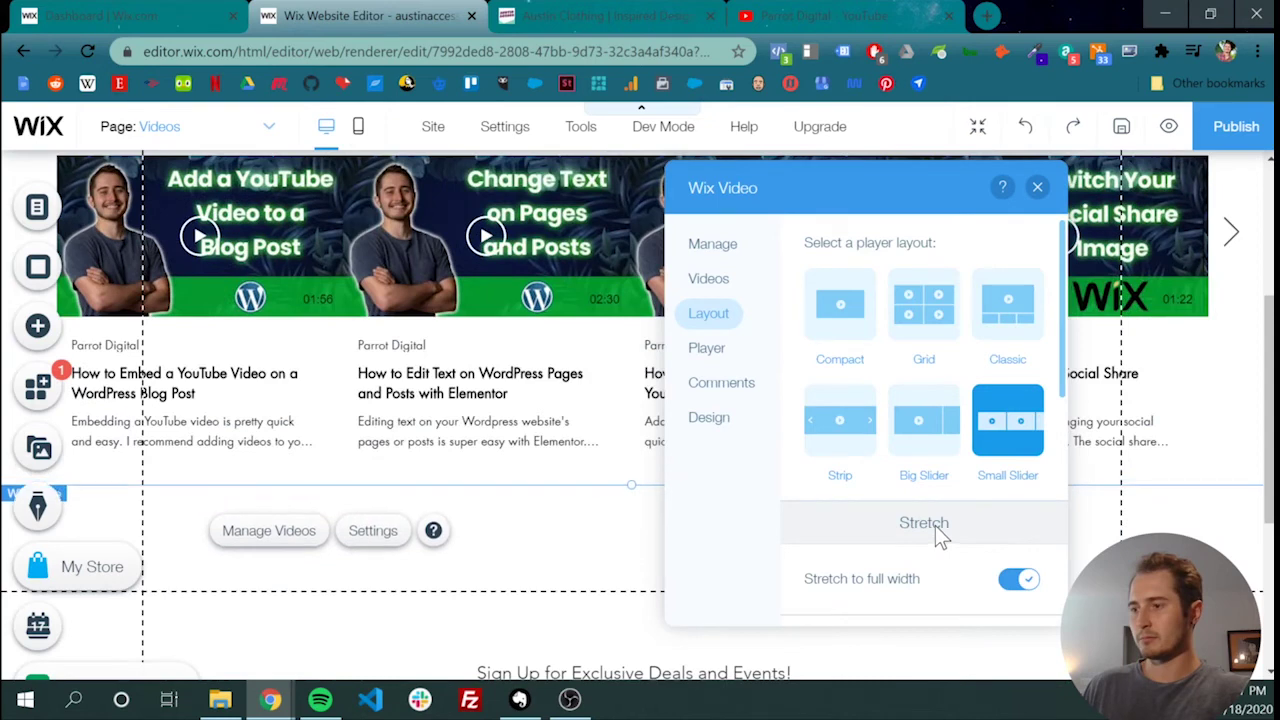
scroll(537, 443, "up", 1)
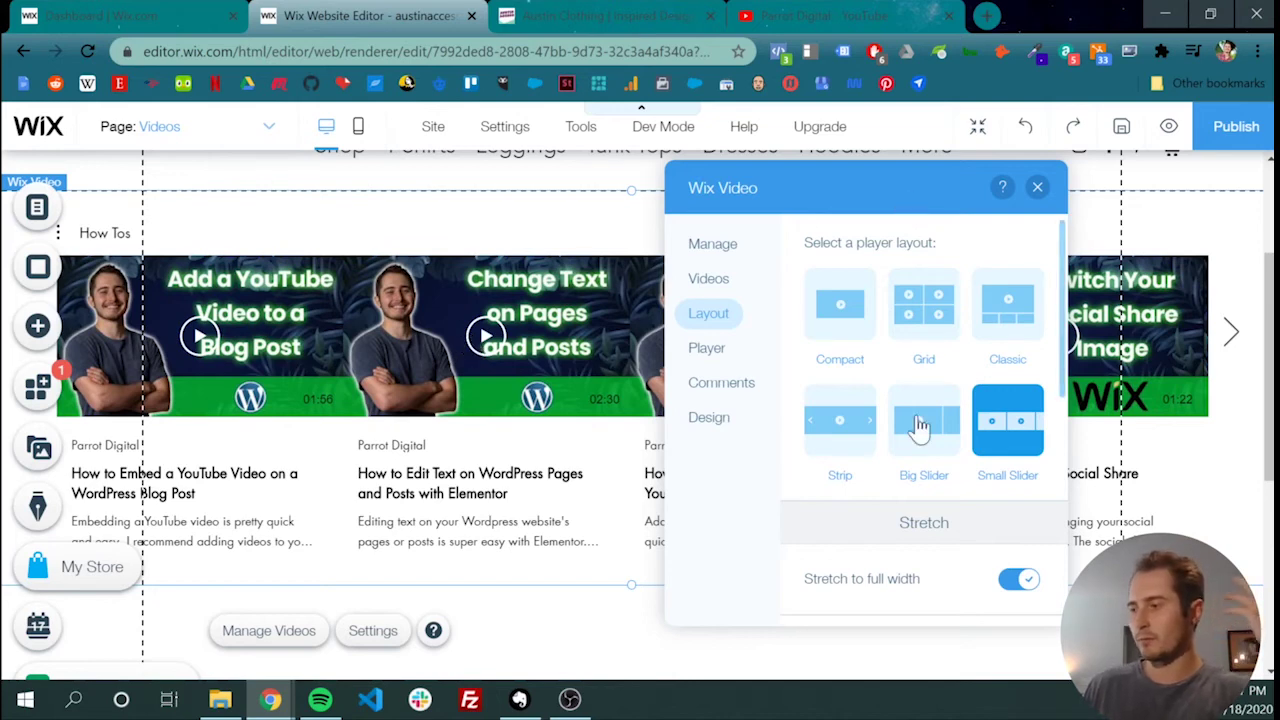
scroll(906, 515, "down", 5)
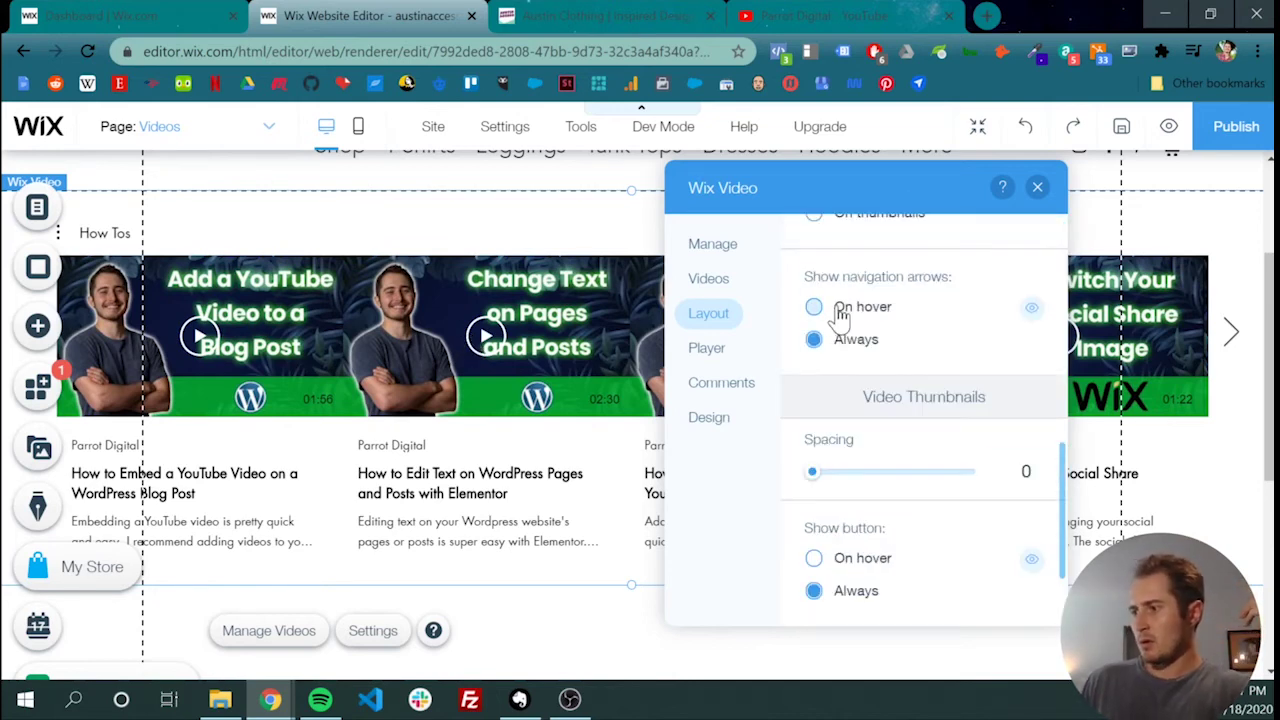
left_click(824, 341)
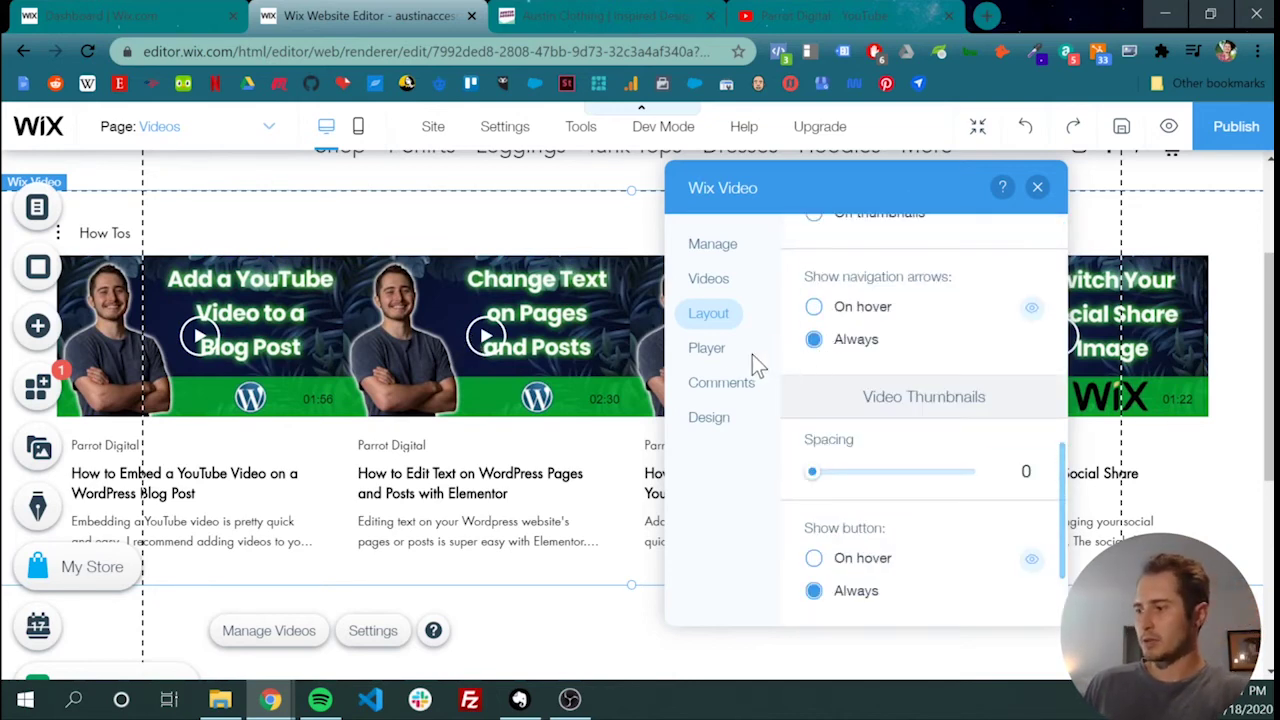
Step: In the Player settings, tick Channel info under Actions in menu
left_click(724, 352)
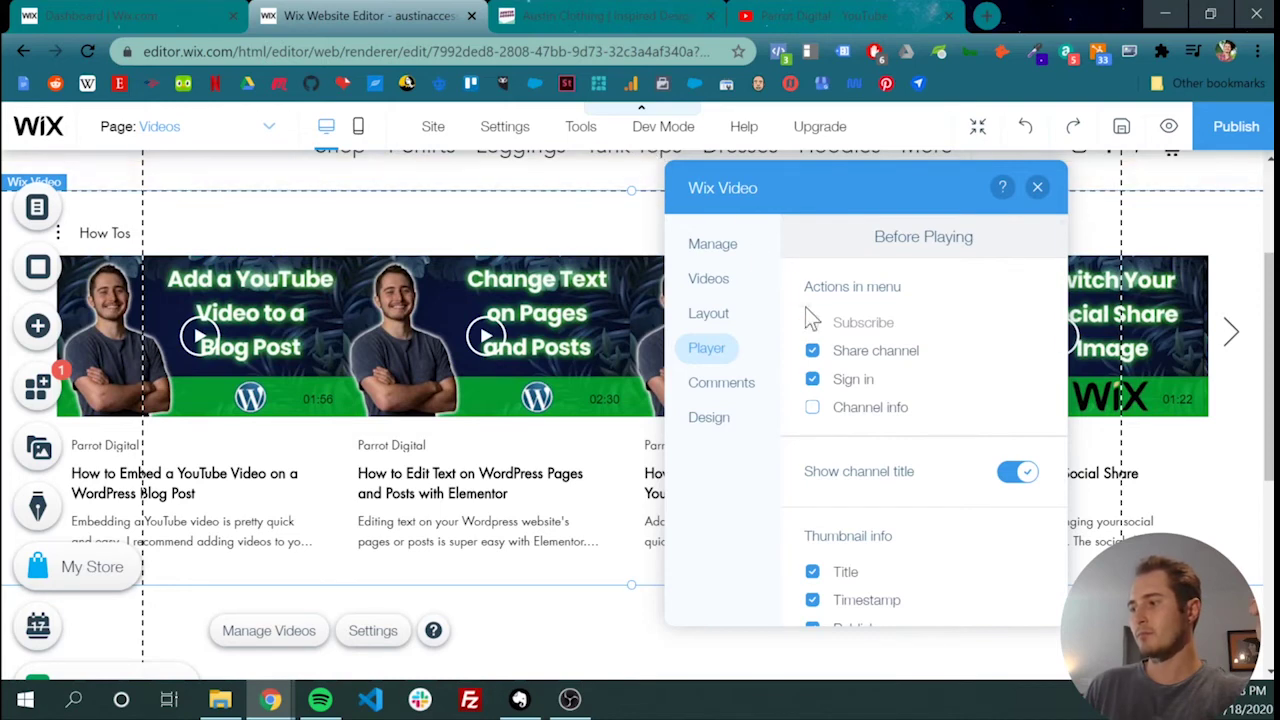
left_click(862, 418)
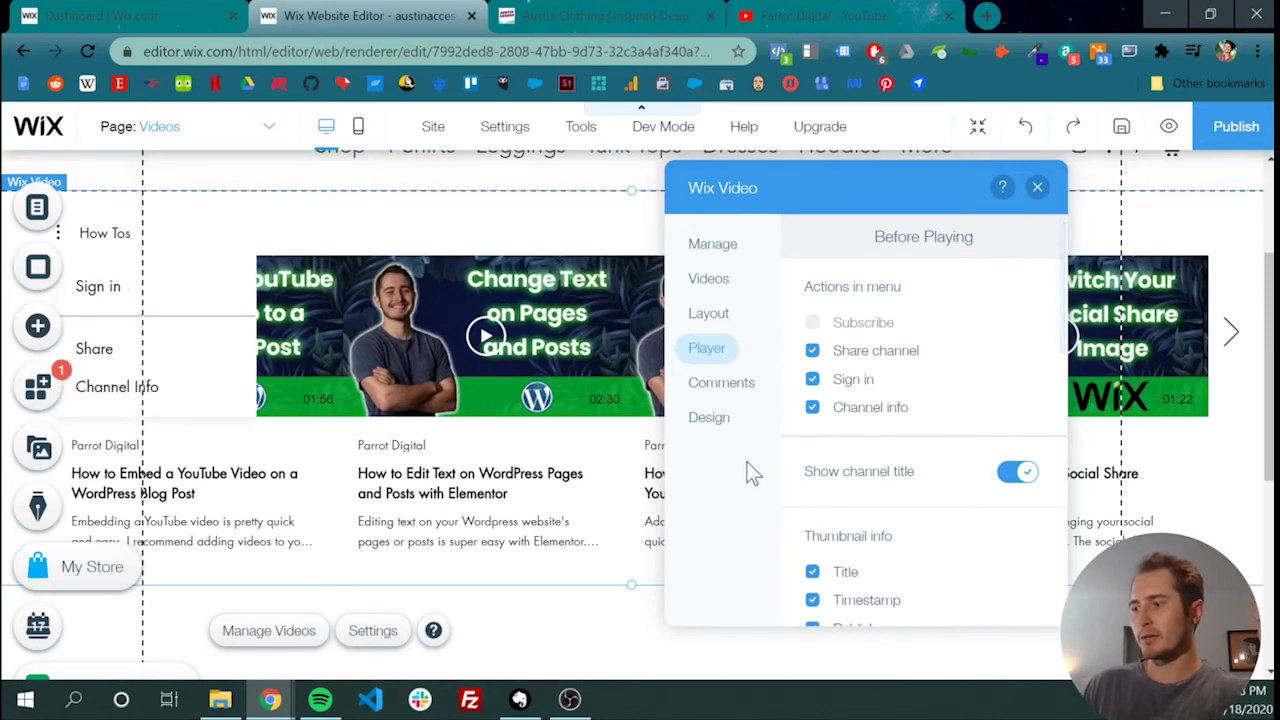
Step: In the Comments settings, switch on comments for uploaded videos
left_click(716, 384)
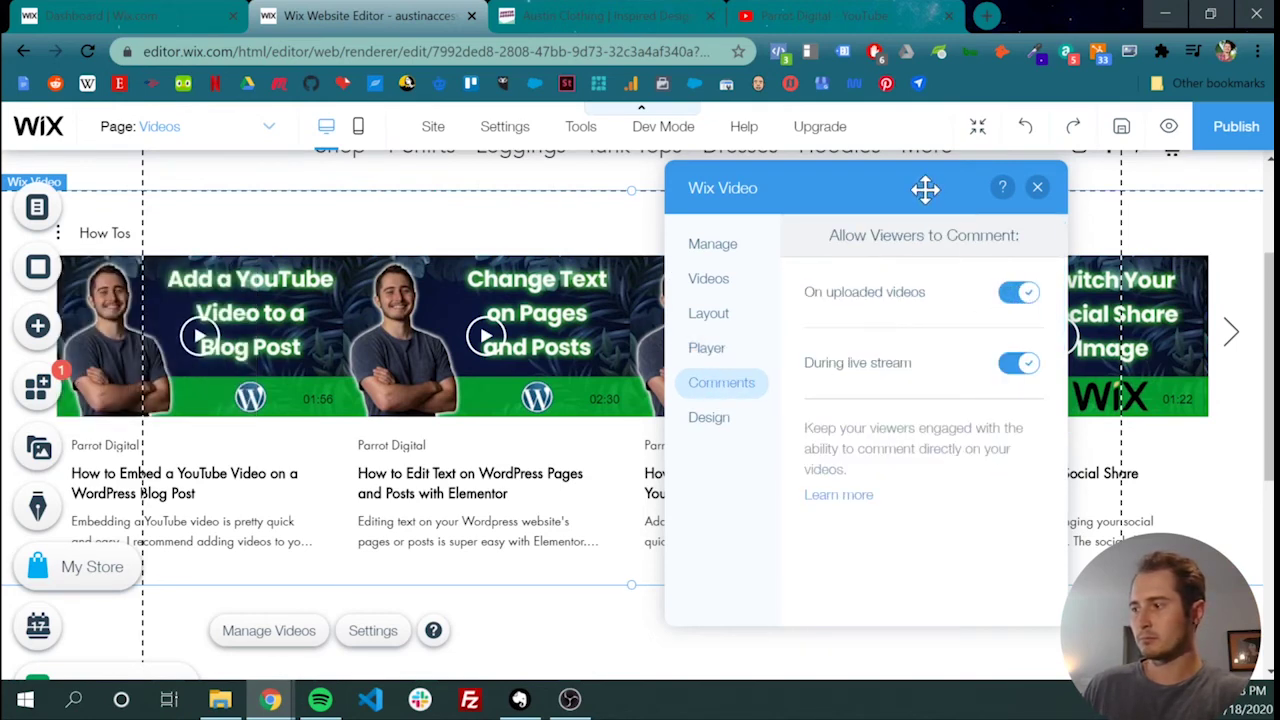
left_click(1037, 187)
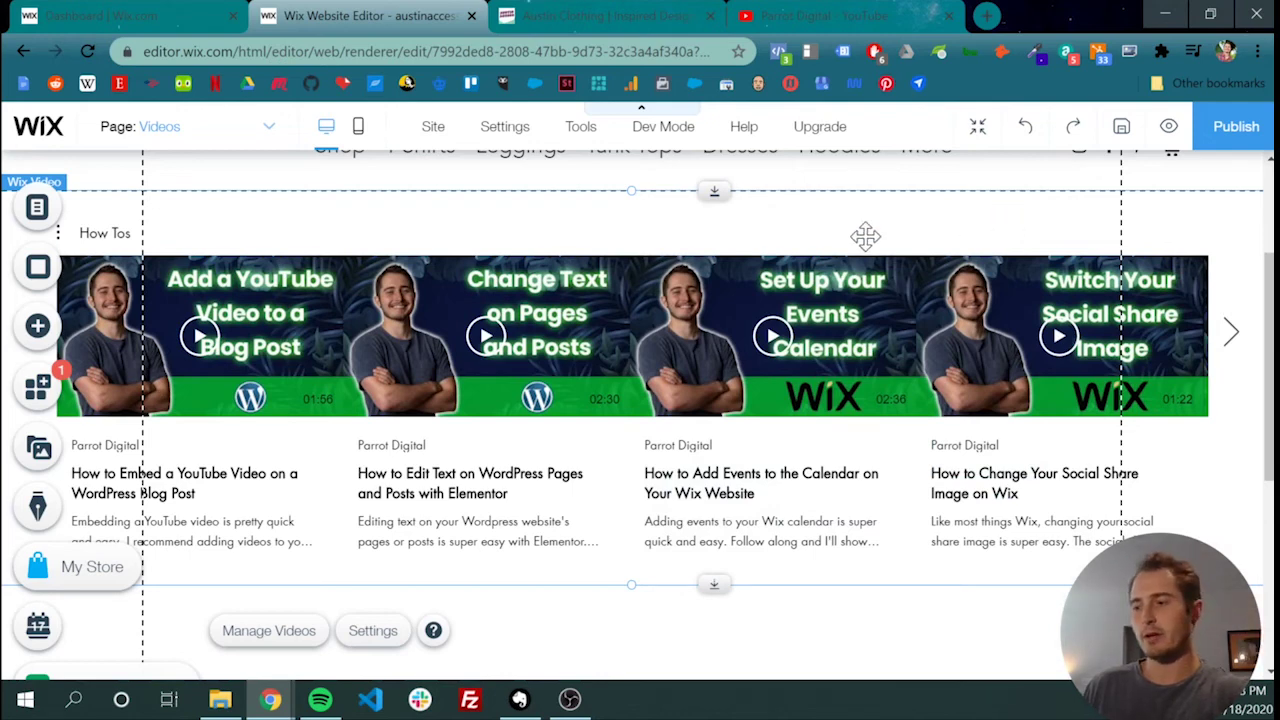
scroll(452, 275, "up", 2)
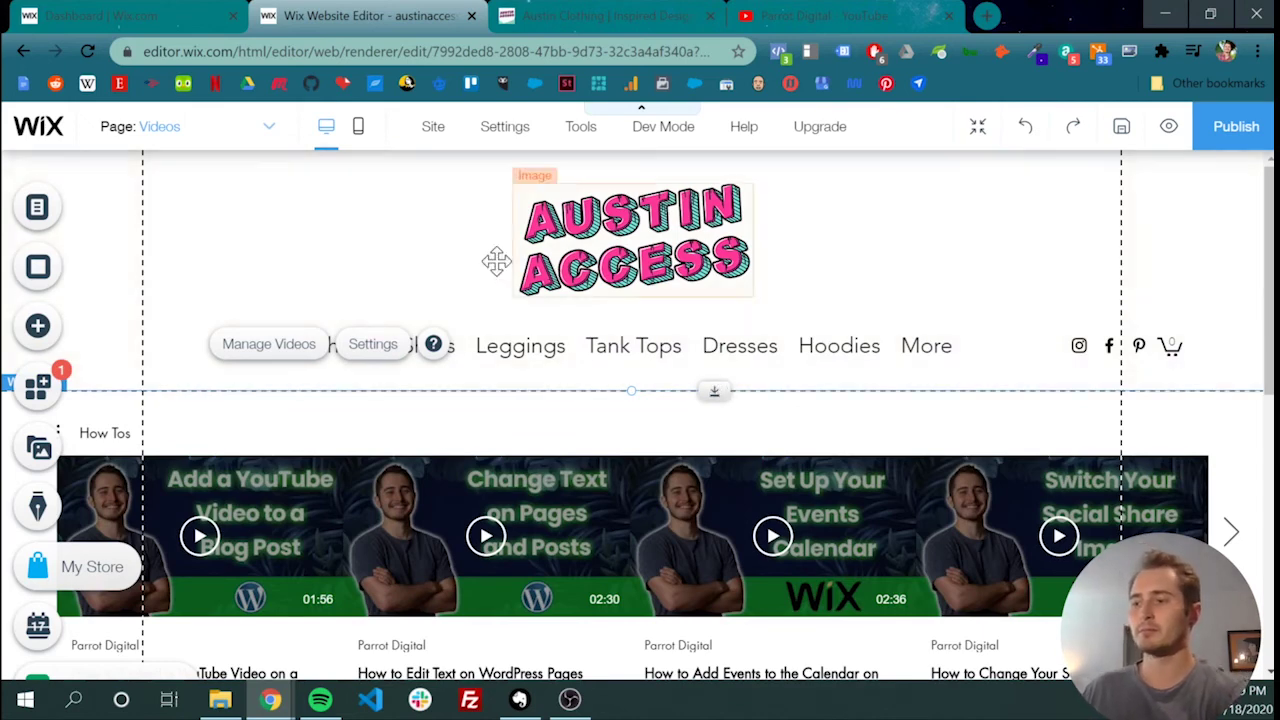
left_click(270, 346)
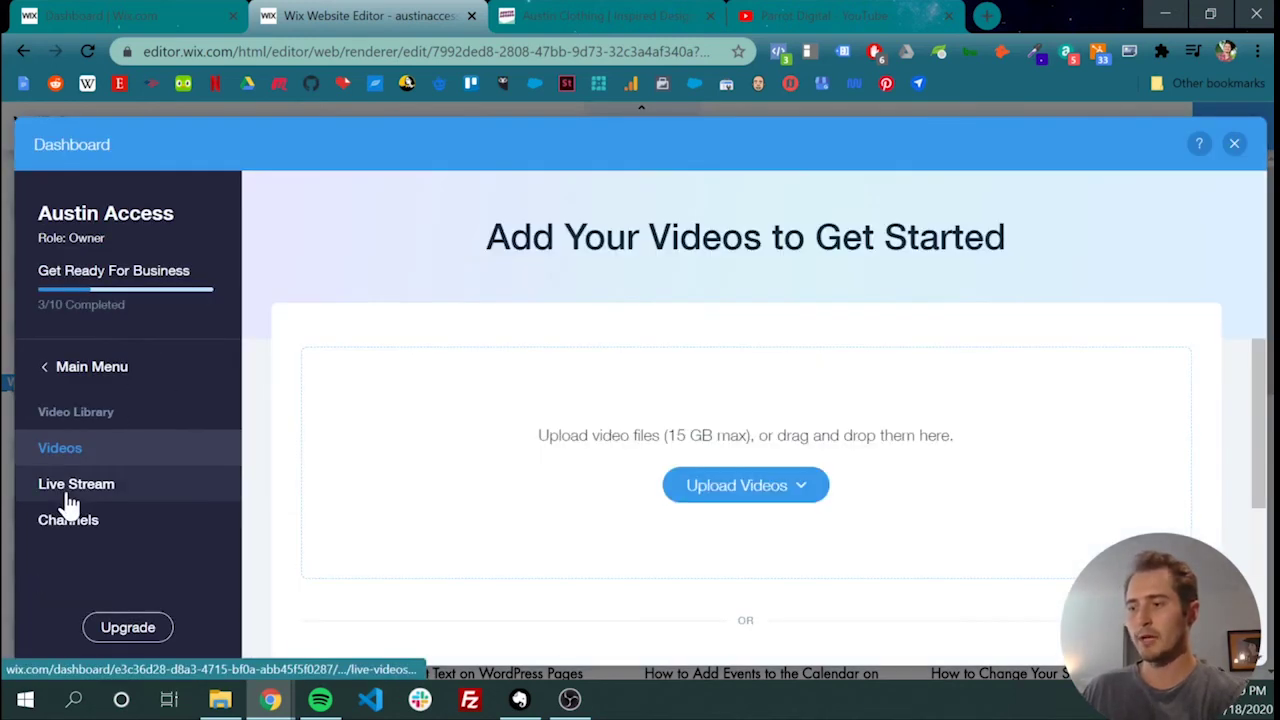
left_click(70, 490)
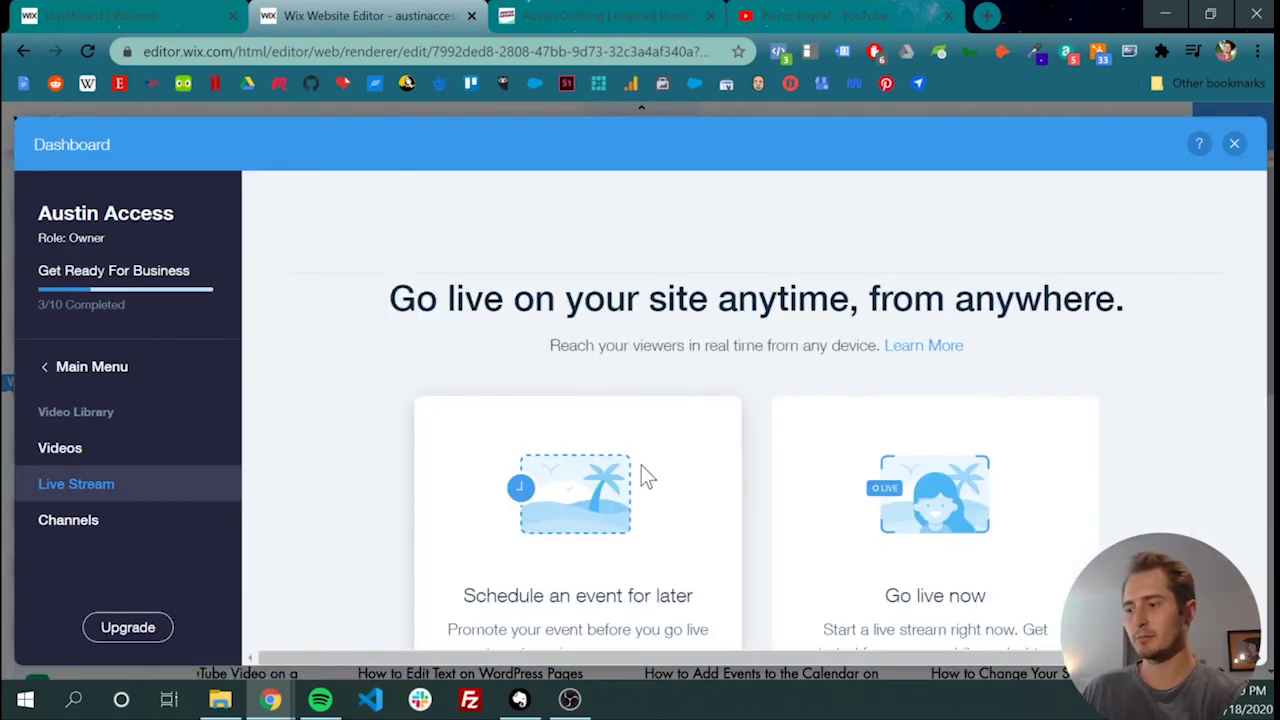
scroll(641, 465, "down", 3)
scroll(535, 370, "up", 1)
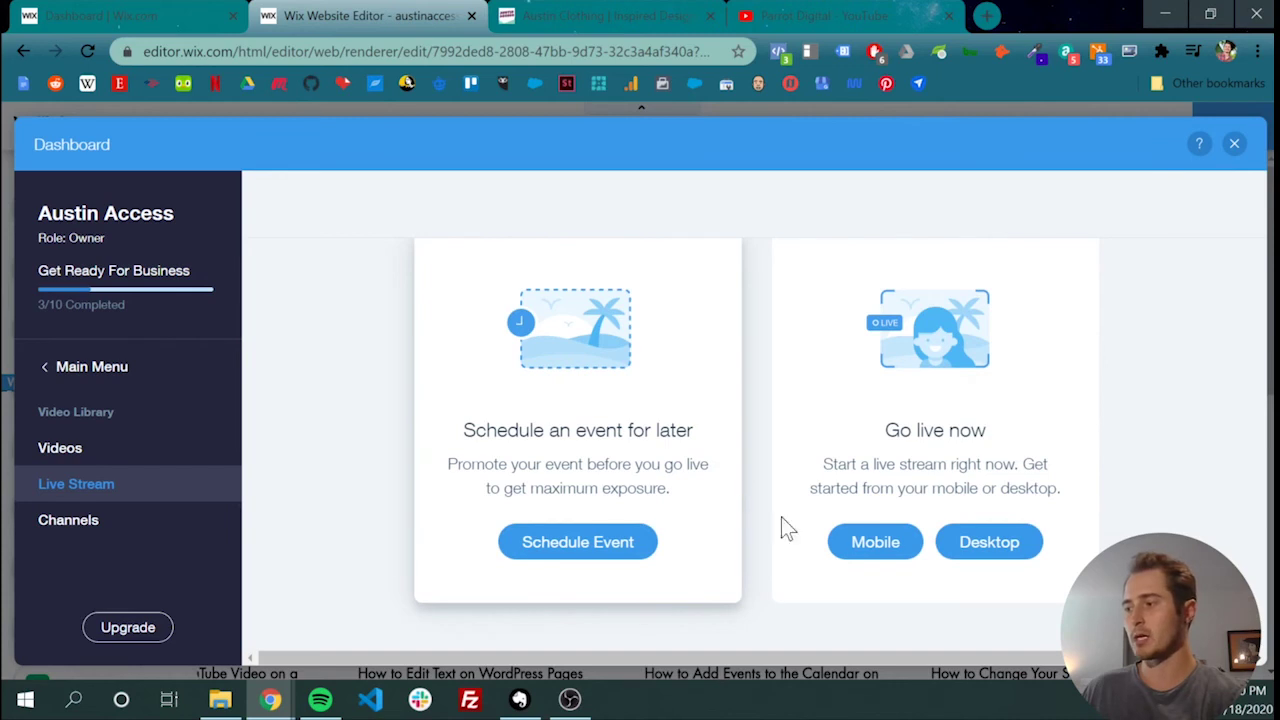
scroll(1080, 524, "up", 1)
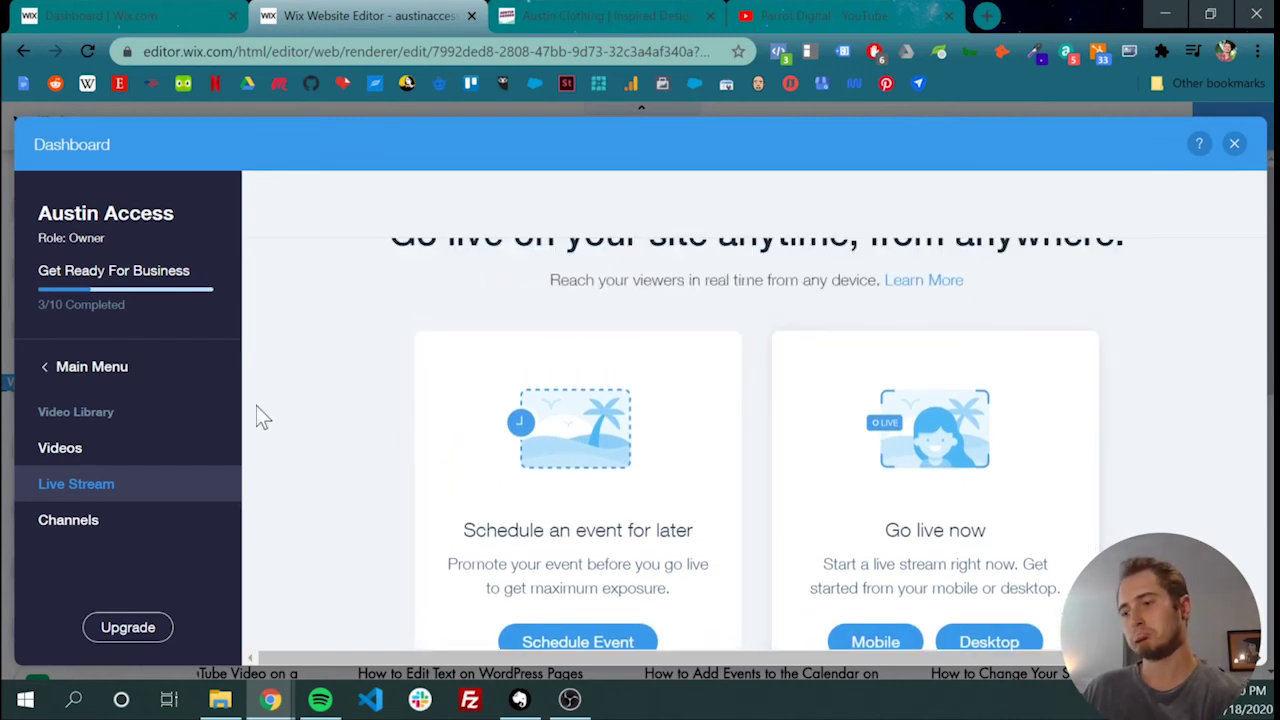
left_click(128, 522)
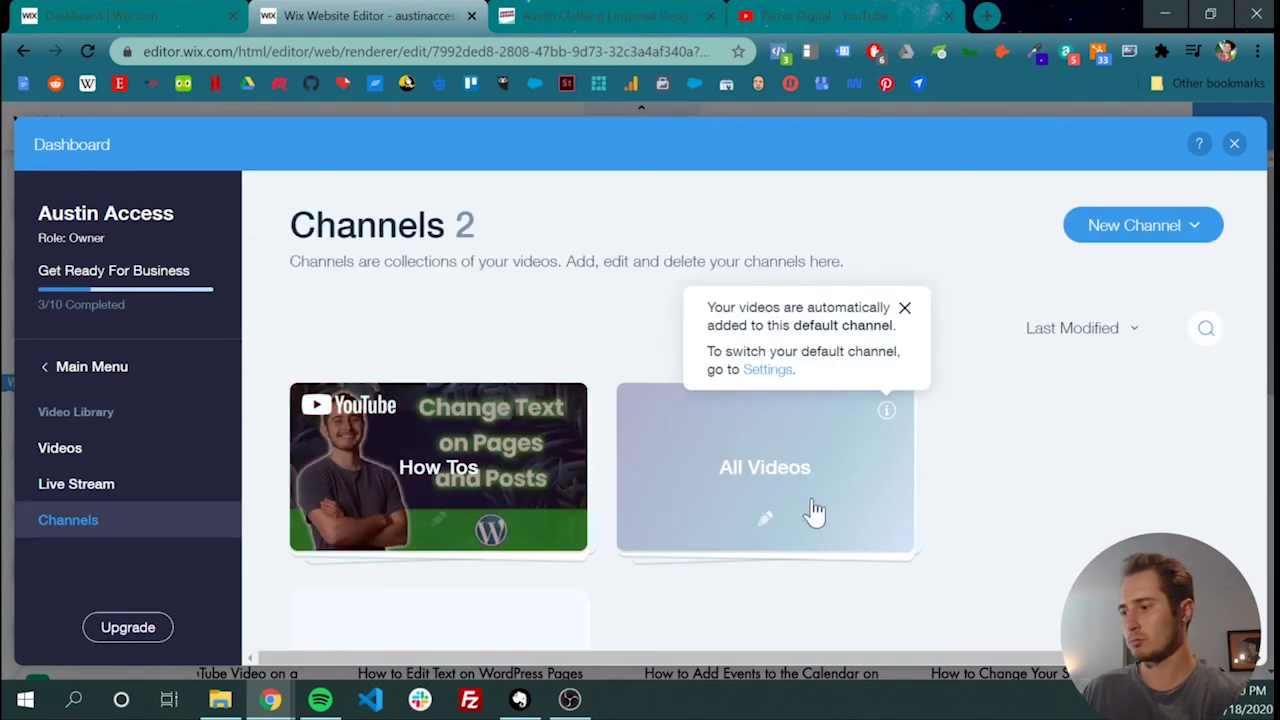
scroll(785, 514, "down", 2)
scroll(758, 448, "up", 2)
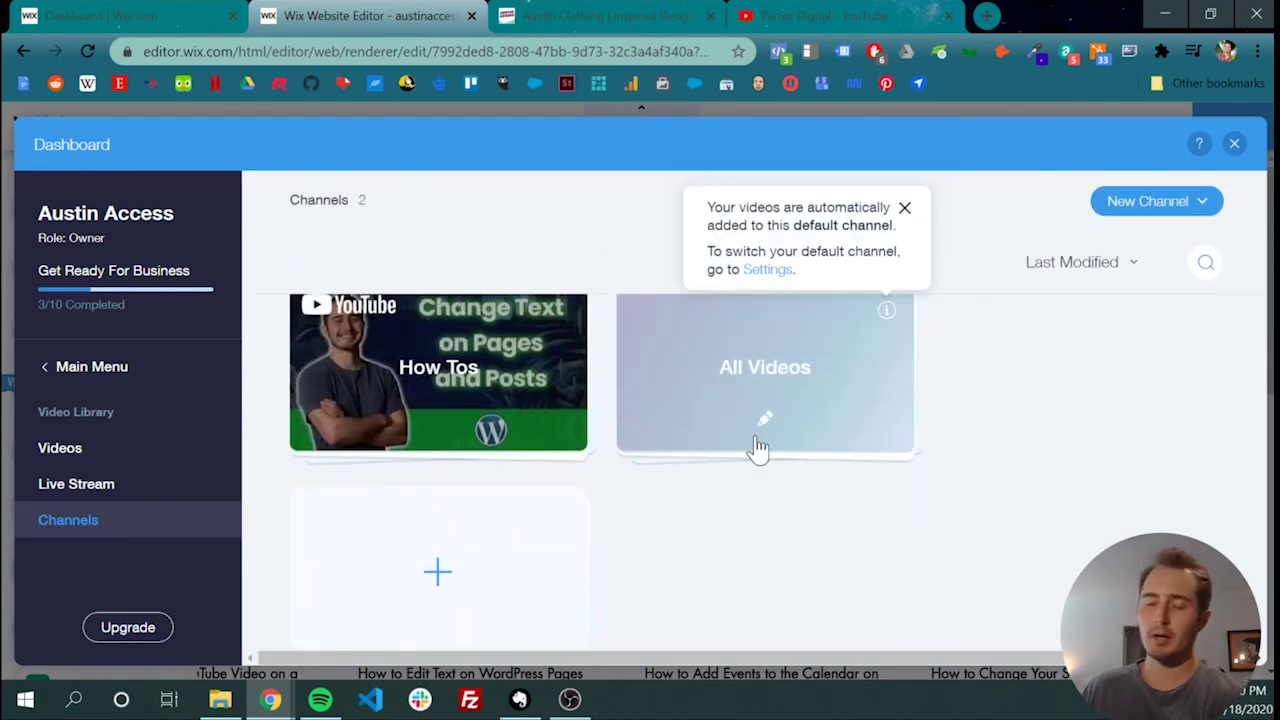
left_click(1234, 144)
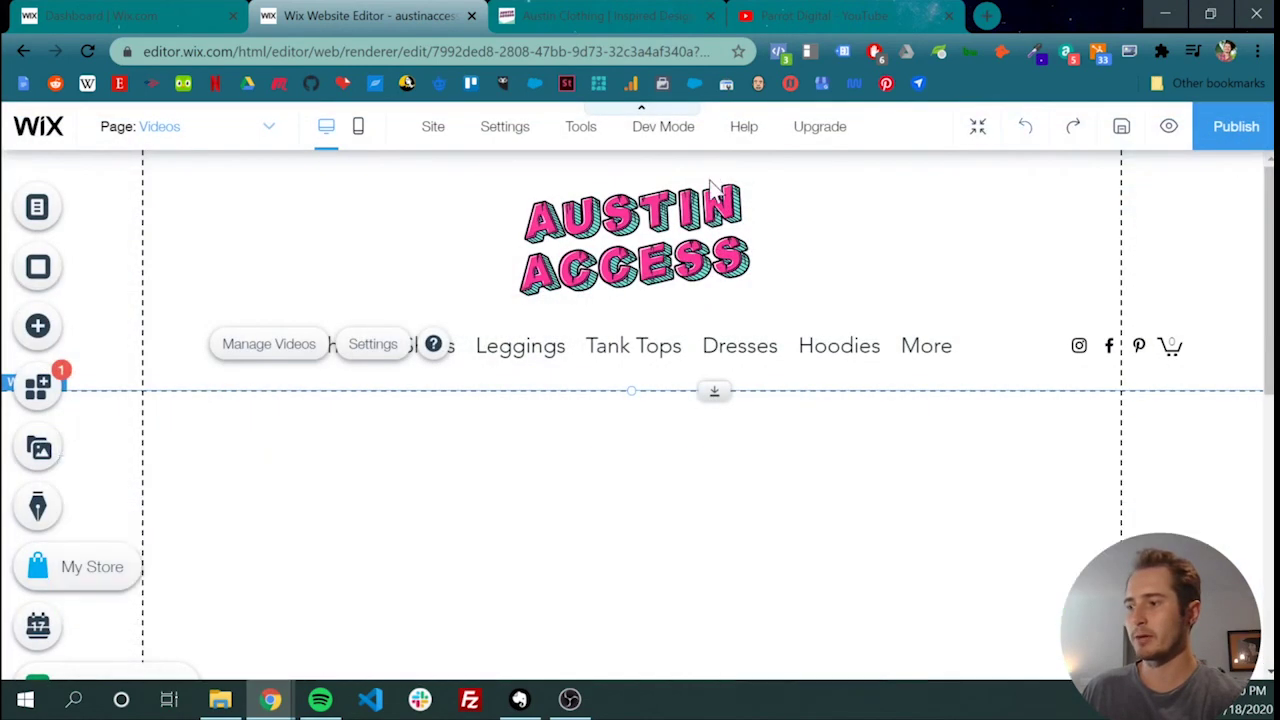